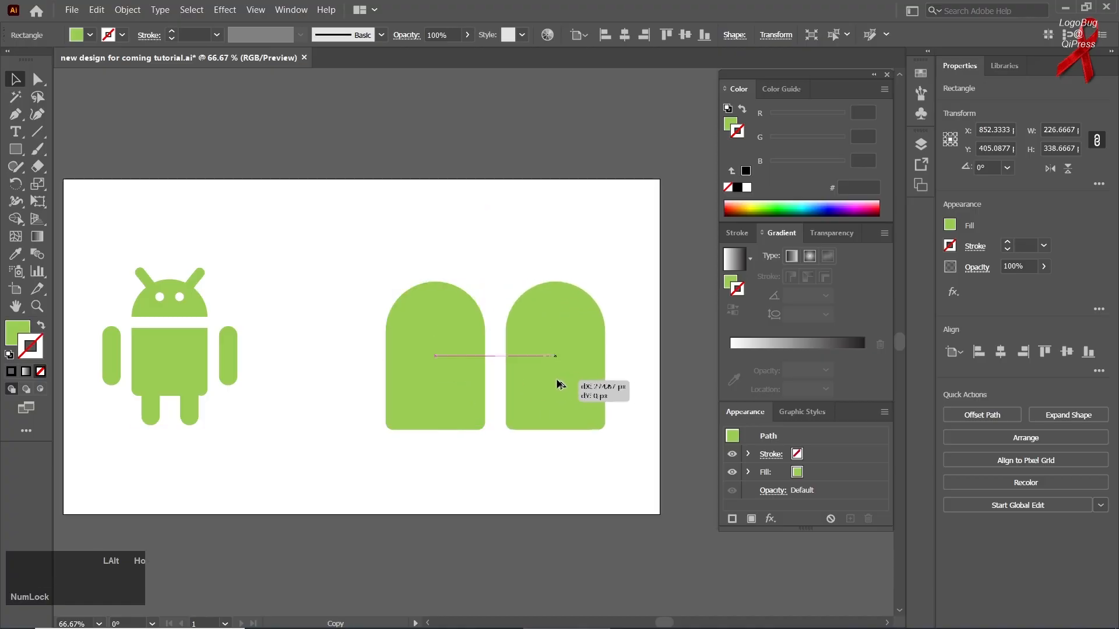
- Scale the duplicated rounded body shape down to about 60 × 89 px and place it upside down below the body as a leg
left_click_drag(612, 282, 497, 407)
left_click(580, 381)
scroll(453, 451, "up", 1)
left_click(424, 414)
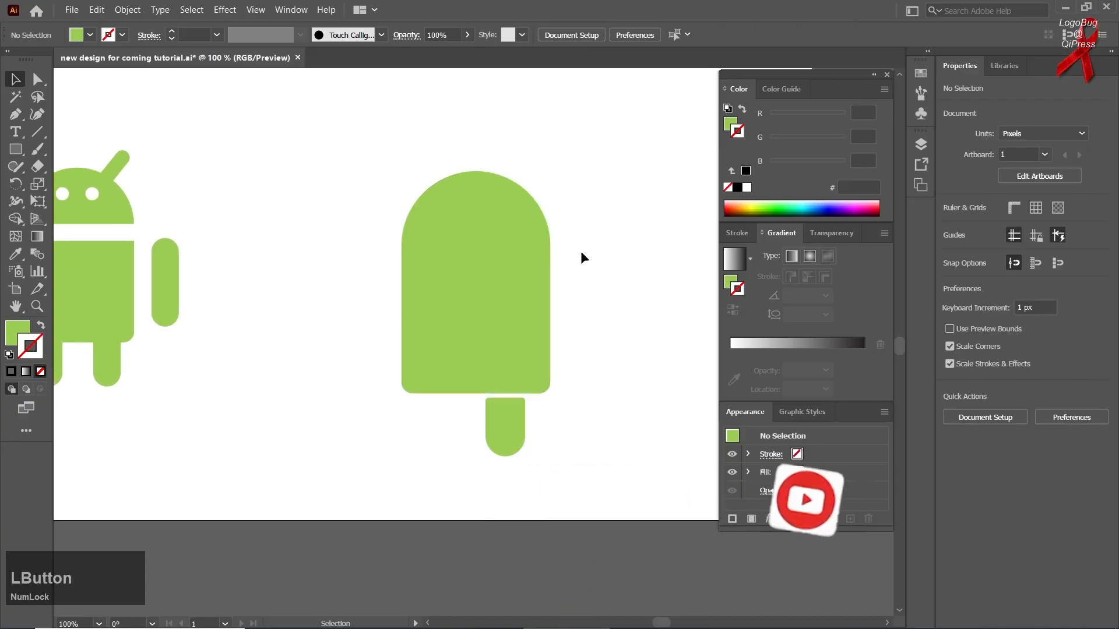
- Resize the leg to about 41 × 76 px, keeping it against the body's lower edge
left_click_drag(581, 251, 492, 415)
left_click_drag(487, 367, 418, 321)
left_click_drag(276, 369, 373, 400)
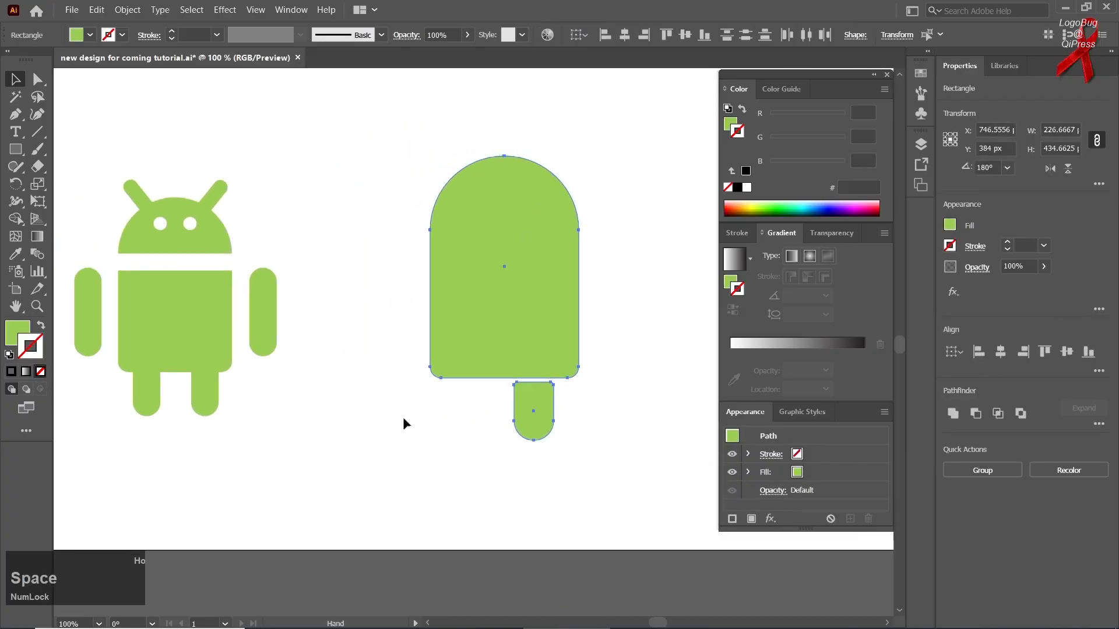
left_click(502, 432)
left_click(533, 415)
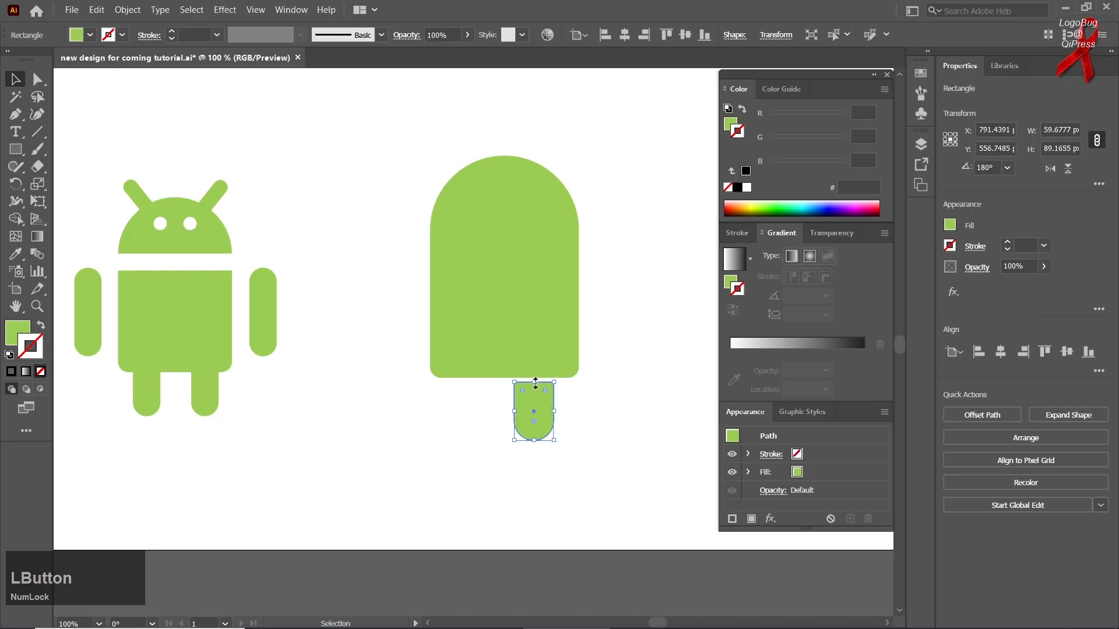
left_click_drag(535, 383, 549, 404)
left_click(554, 410)
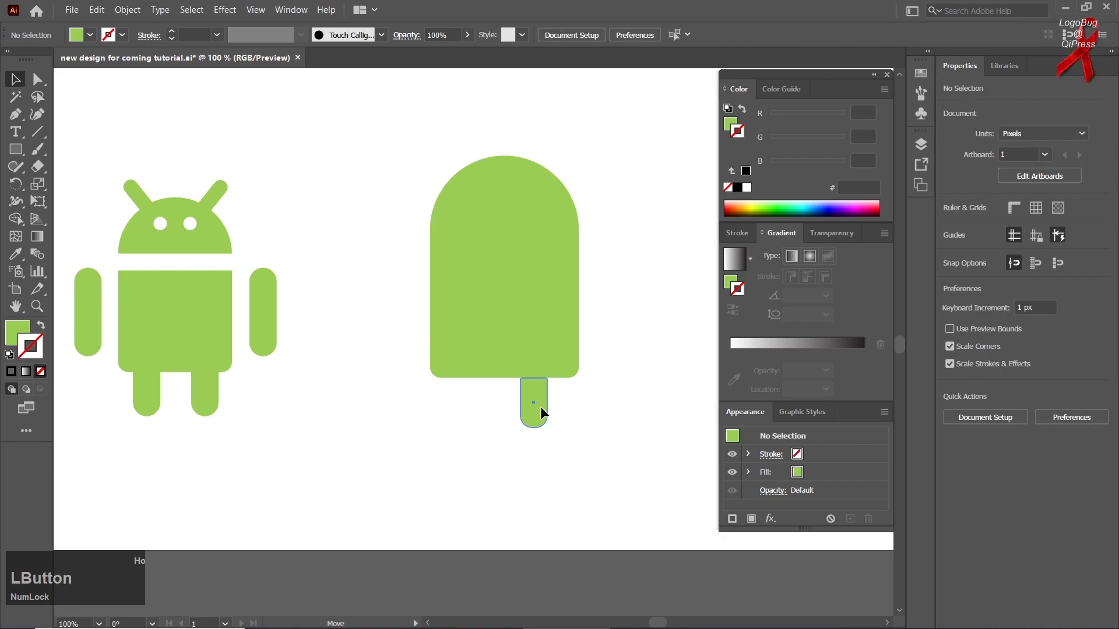
- Duplicate the leg to the left side and nudge the right leg inward so both overlap the body's lower edge evenly
left_click(540, 407)
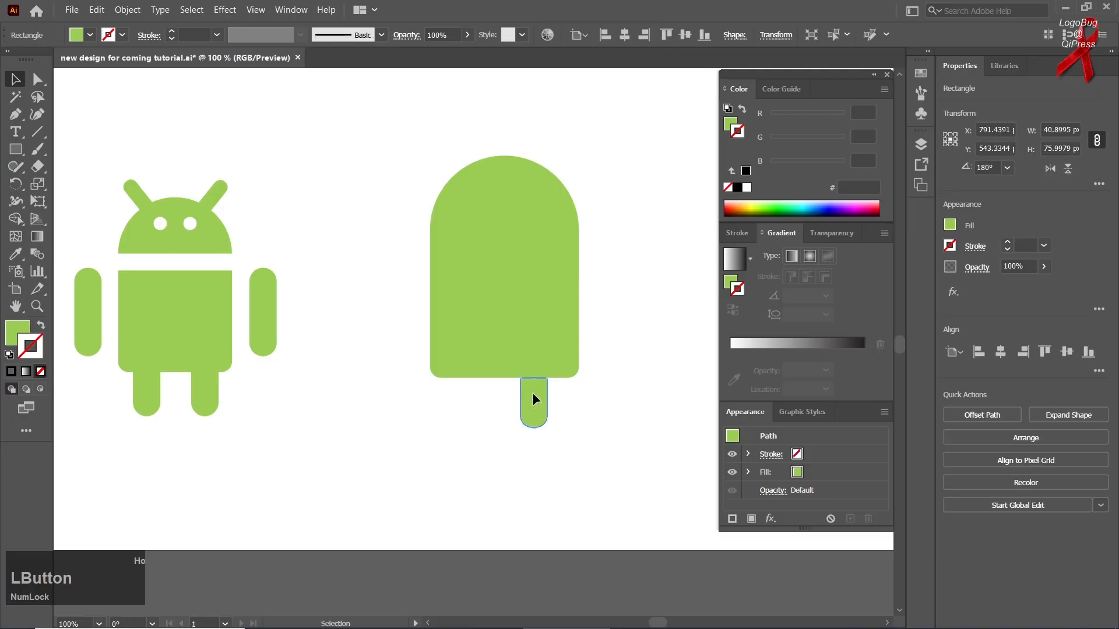
left_click_drag(532, 393, 466, 398)
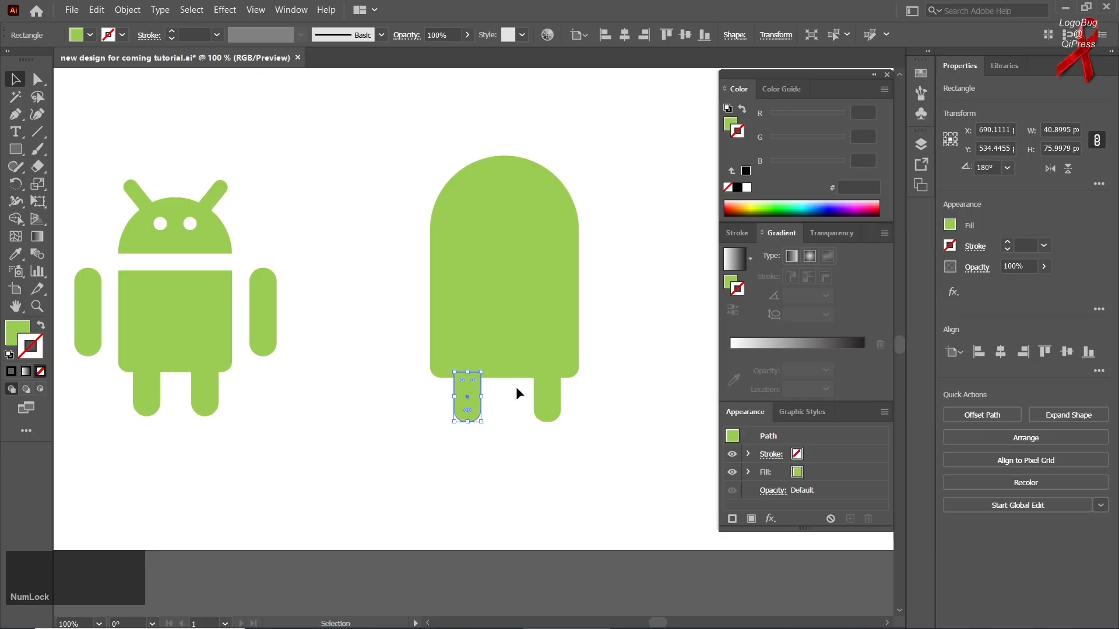
left_click(543, 387)
key("Left")
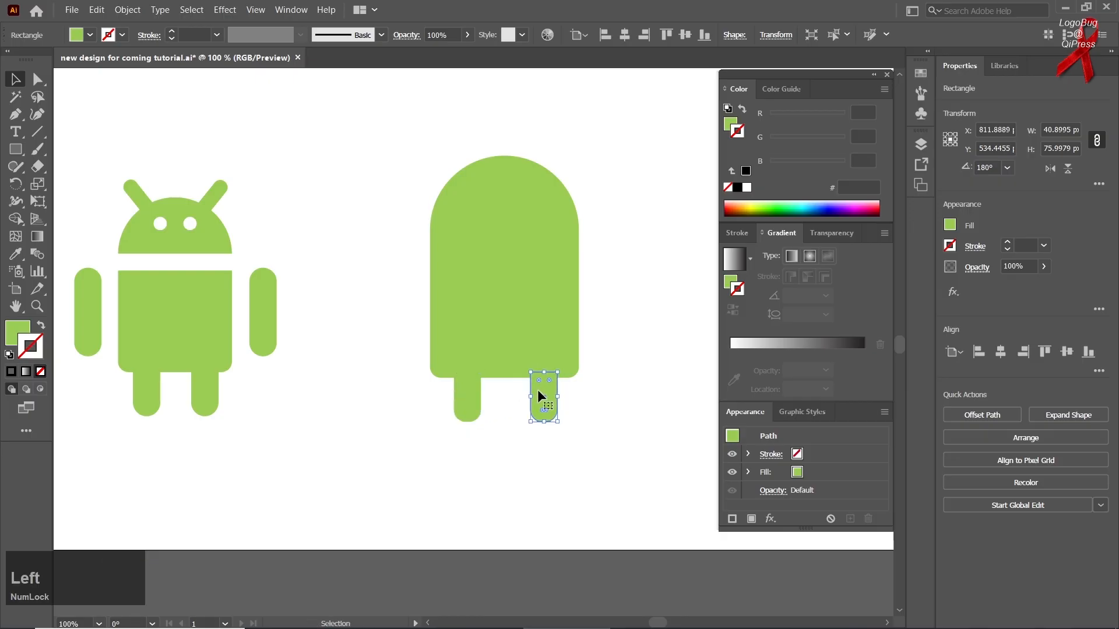
left_click_drag(621, 300, 432, 422)
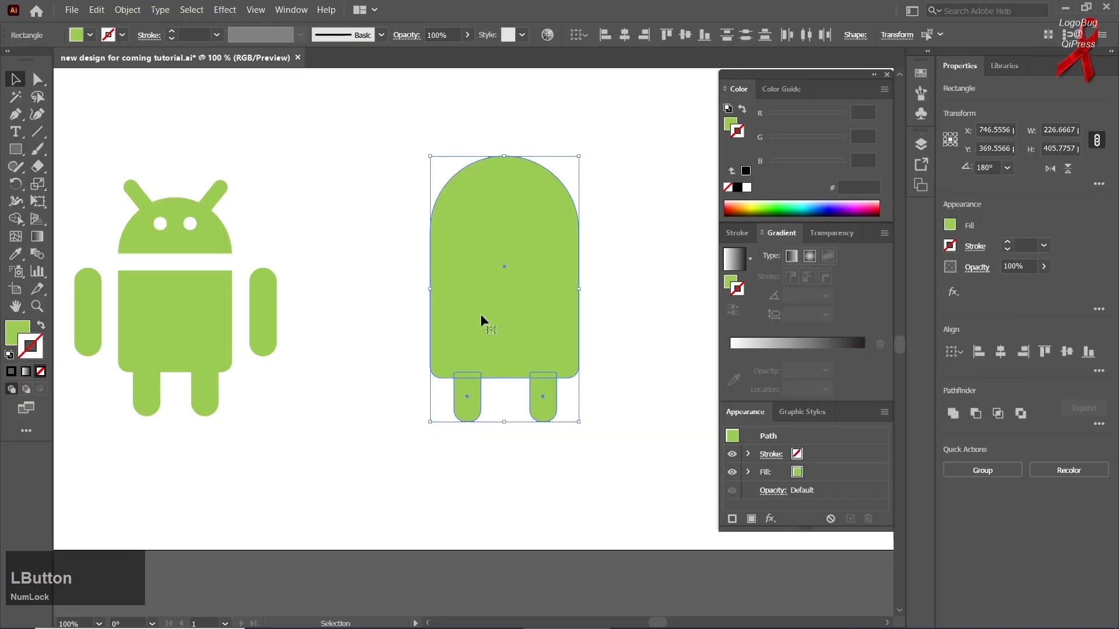
left_click(948, 410)
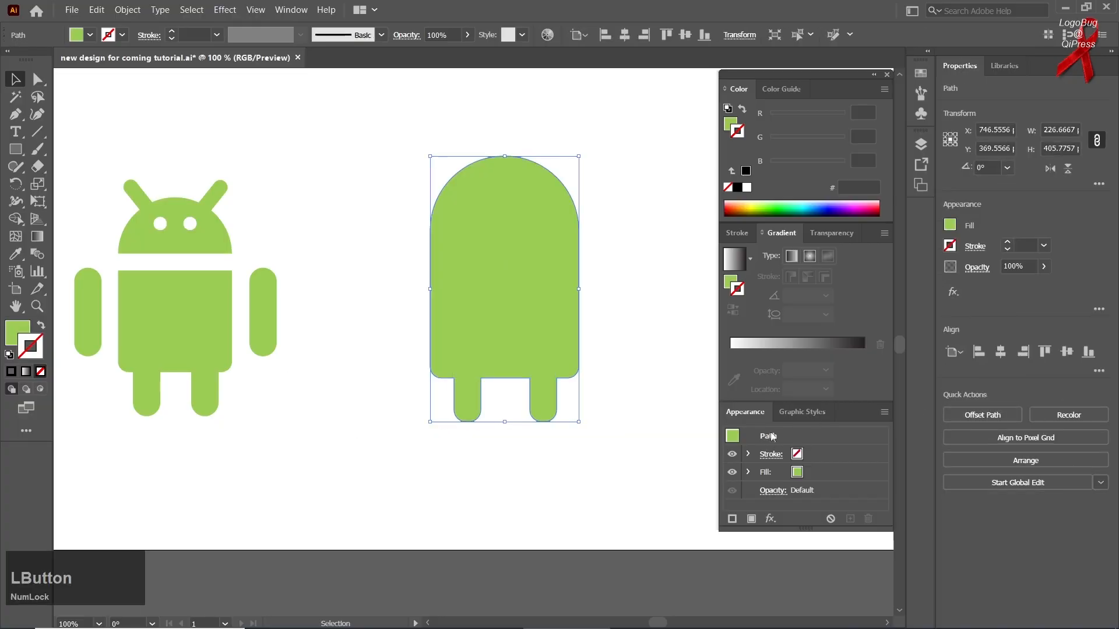
left_click(613, 475)
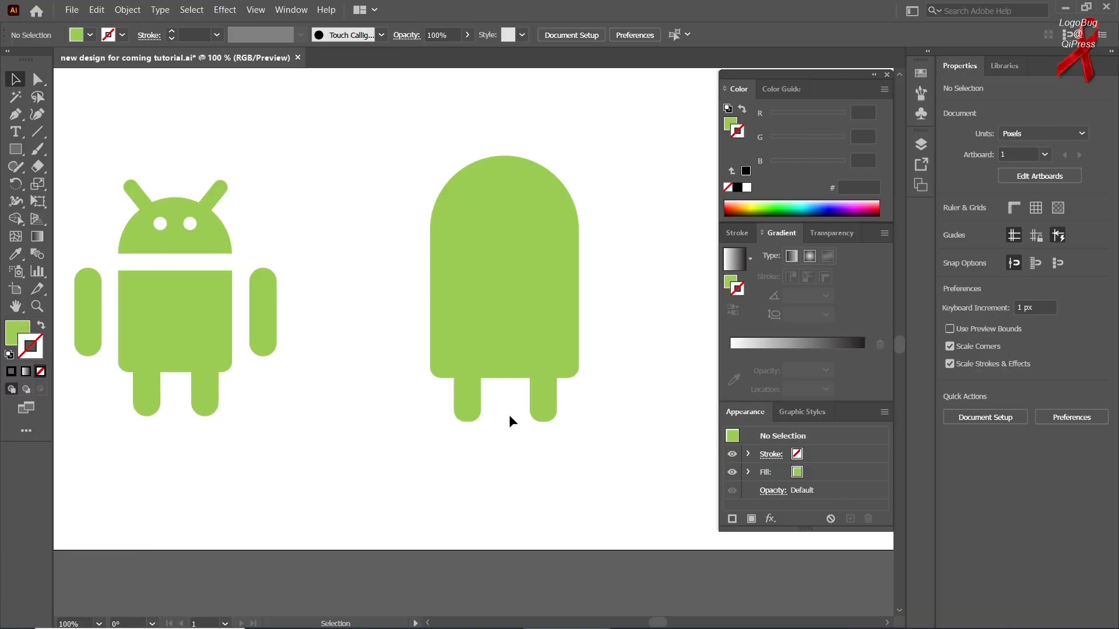
key("ctrl+z")
- Copy the legs out to both sides of the body as arm shapes and unite the body with its two legs
left_click(473, 397)
left_click_drag(469, 396, 617, 296)
left_click_drag(577, 464, 470, 348)
left_click(633, 413)
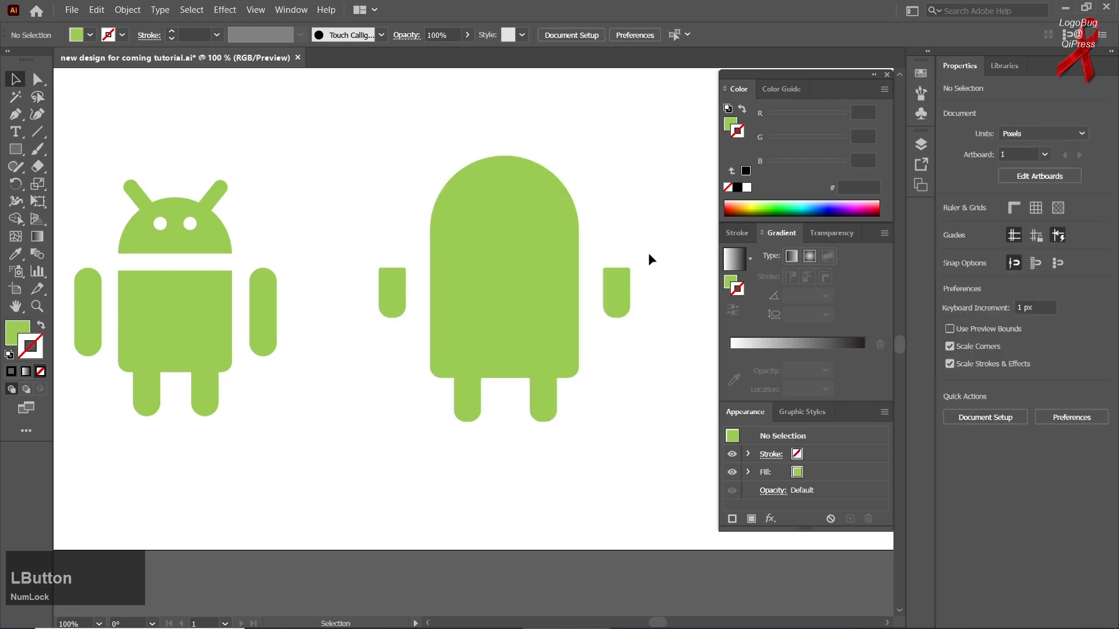
- Fully round the square top corners of both arm shapes to about a 20 px radius
left_click(603, 282)
left_click(37, 80)
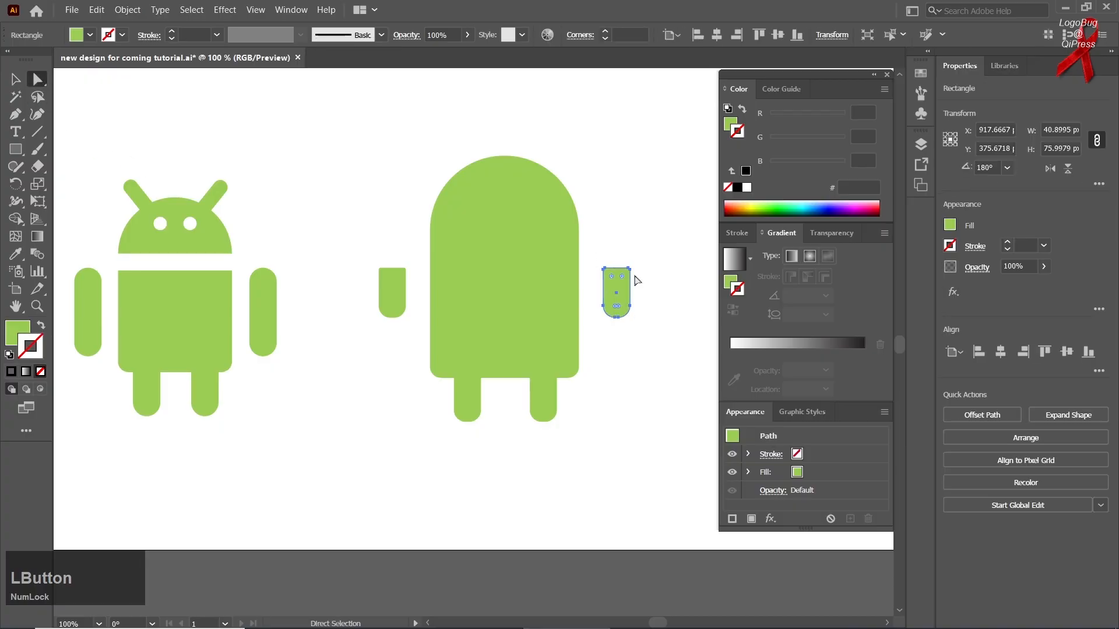
left_click_drag(593, 281, 615, 294)
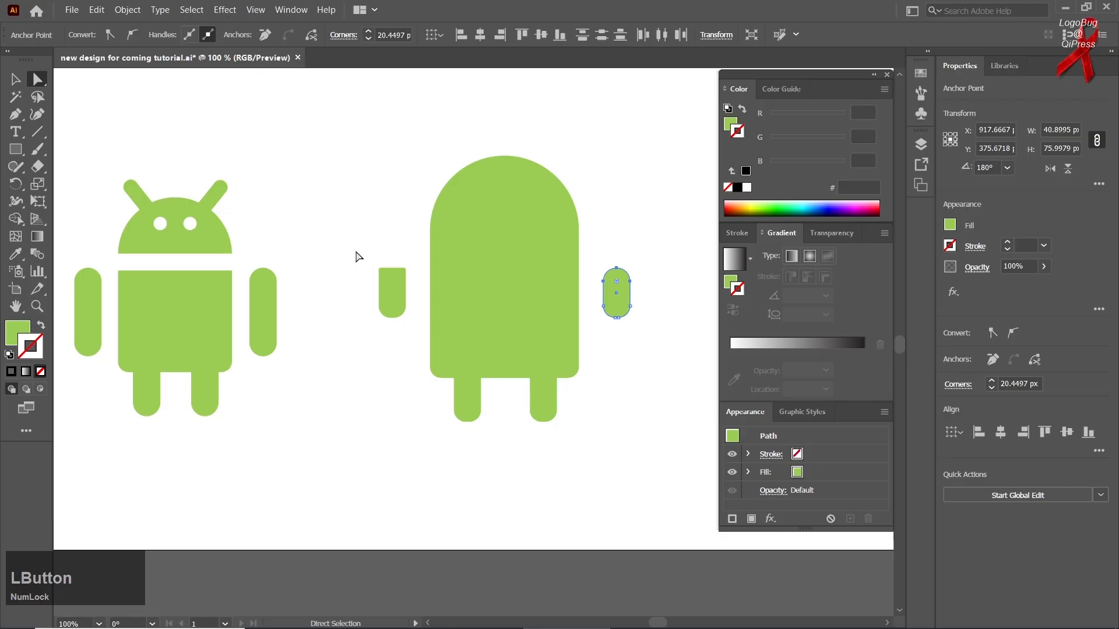
left_click_drag(399, 277, 410, 312)
- Lengthen both arms and shift them up beside the body, the left about 172 px tall and the right about 156 px
left_click(15, 78)
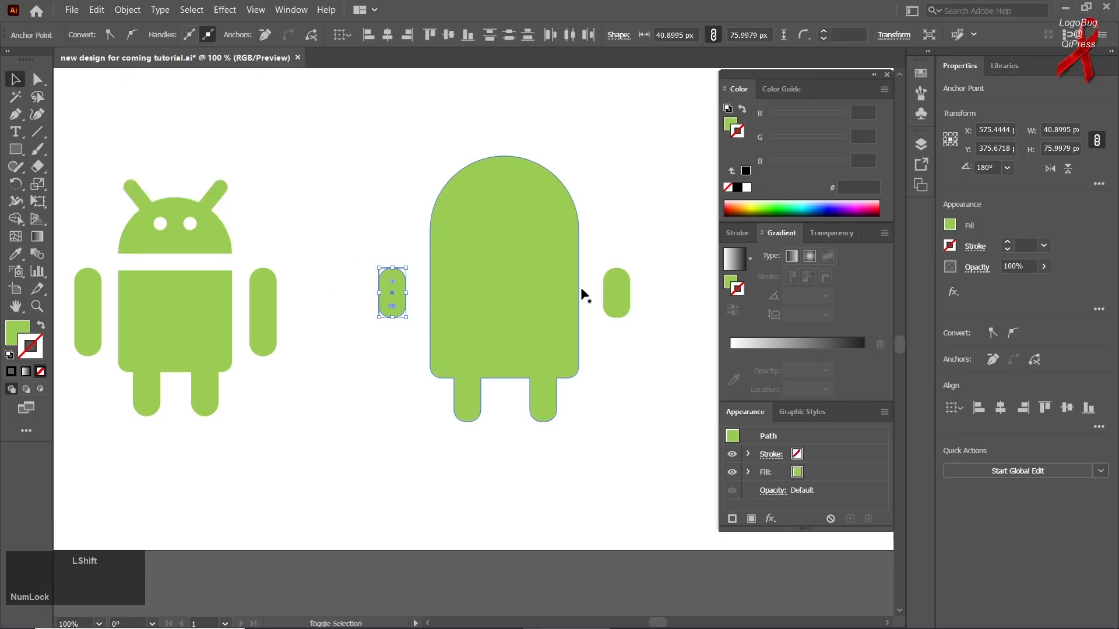
left_click(615, 294, "shift")
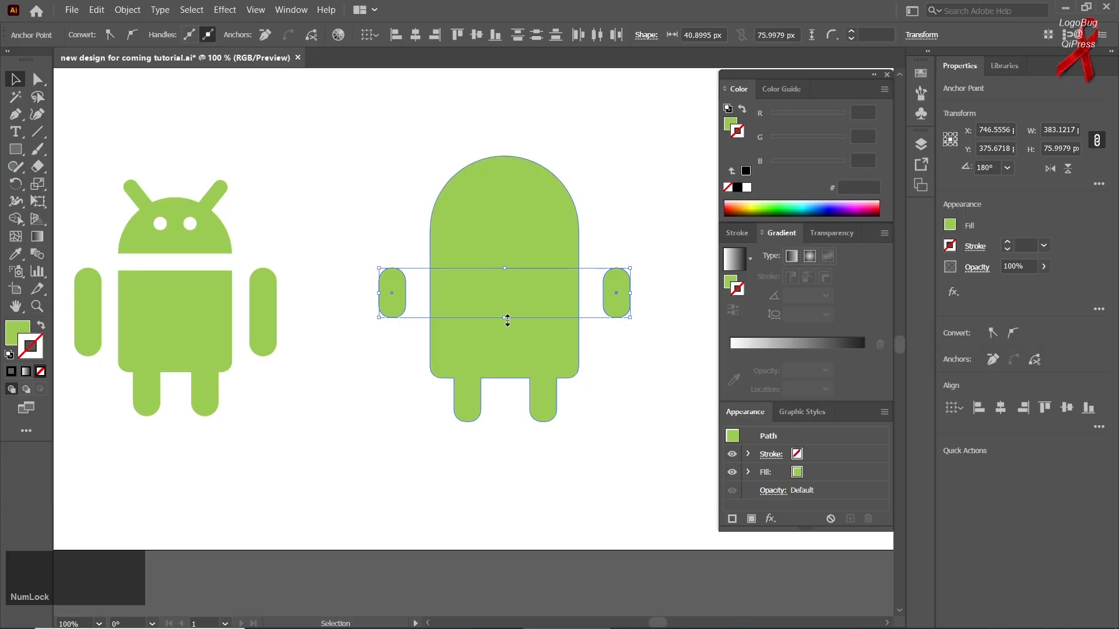
left_click_drag(507, 318, 507, 371)
left_click_drag(610, 341, 610, 330)
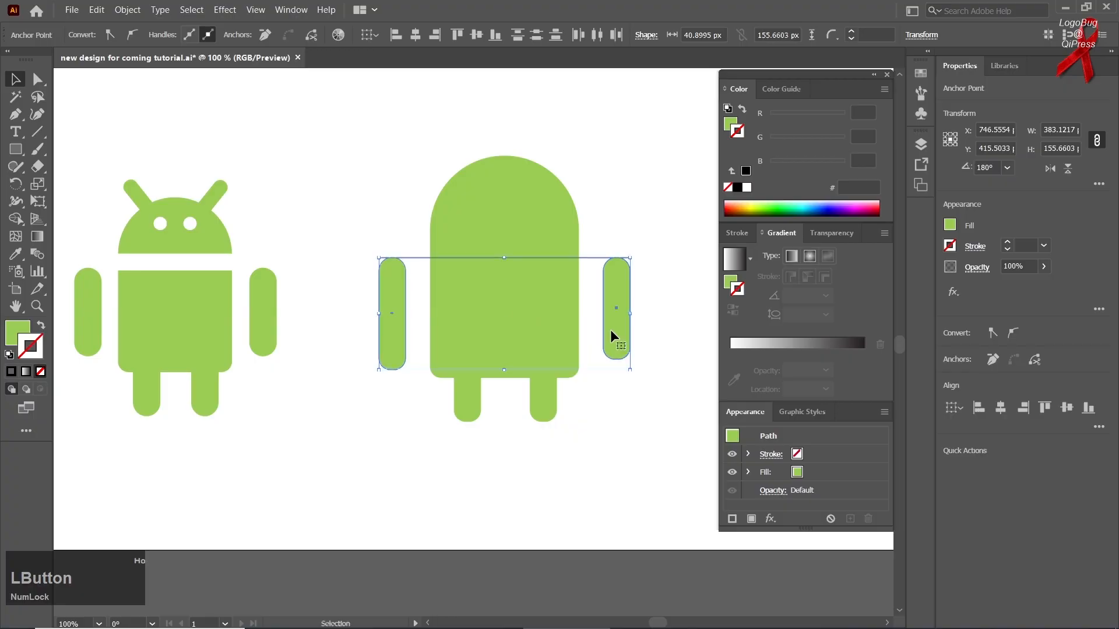
left_click(627, 225)
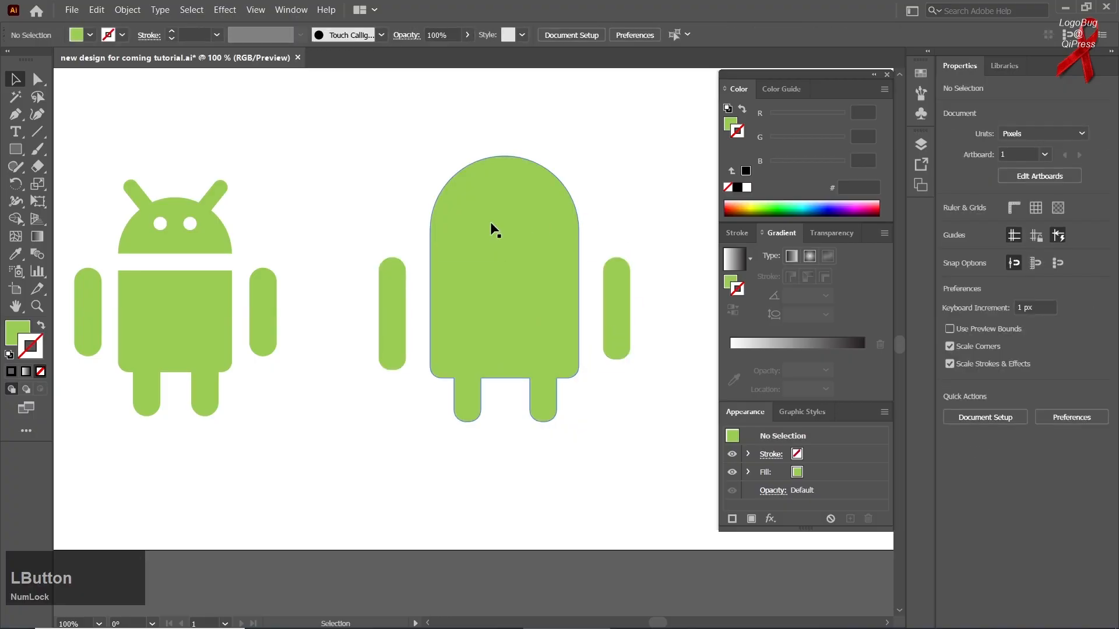
- Nudge the left arm 10 px toward the body
left_click(394, 316)
key("Right")
key("Right")
key("Right")
key("Right")
key("Right")
key("Right")
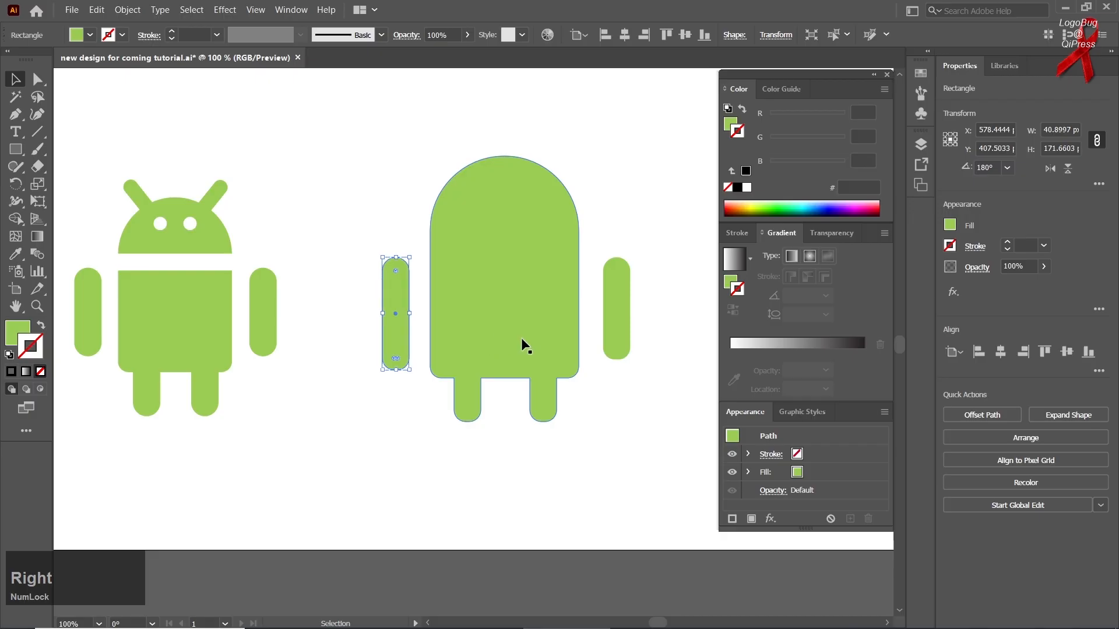
key("Right")
key("Right")
key("Right")
key("Right")
key("Right")
key("Right")
- Nudge the right arm 10 px toward the body
left_click(610, 336)
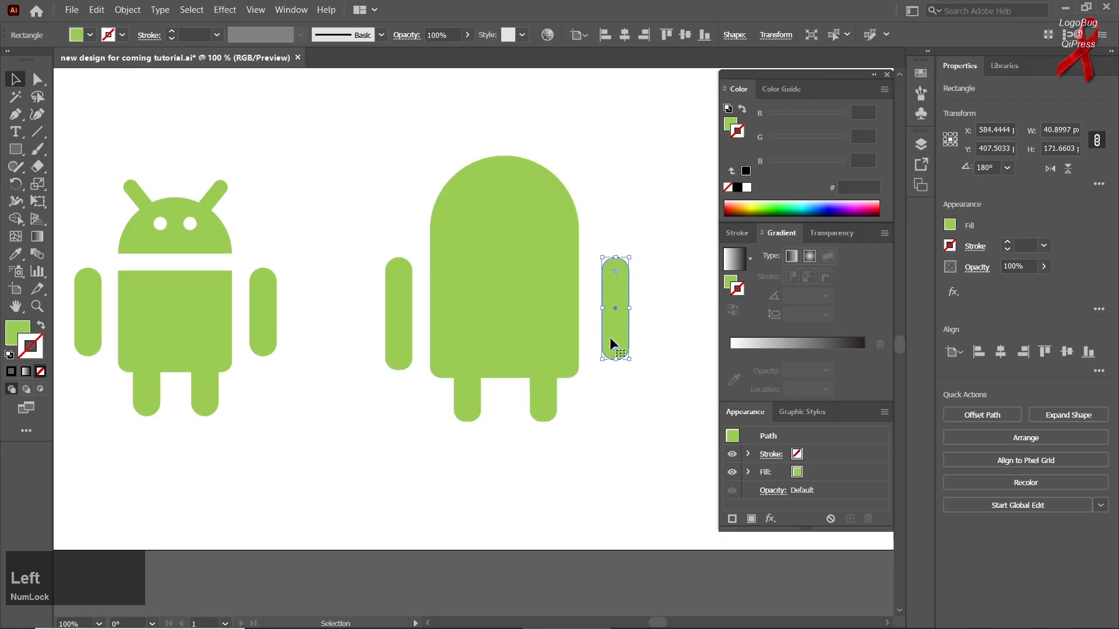
key("Left")
key("Left")
key("Left")
key("Left")
key("Left")
key("Left")
key("Left")
key("Left")
key("Left")
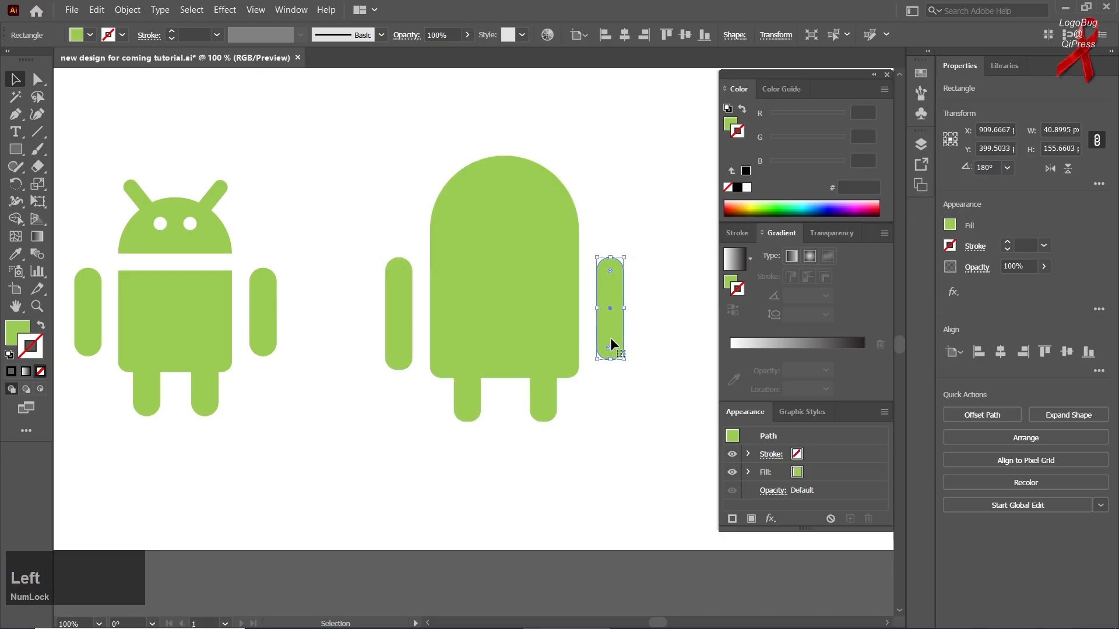
left_click(350, 218)
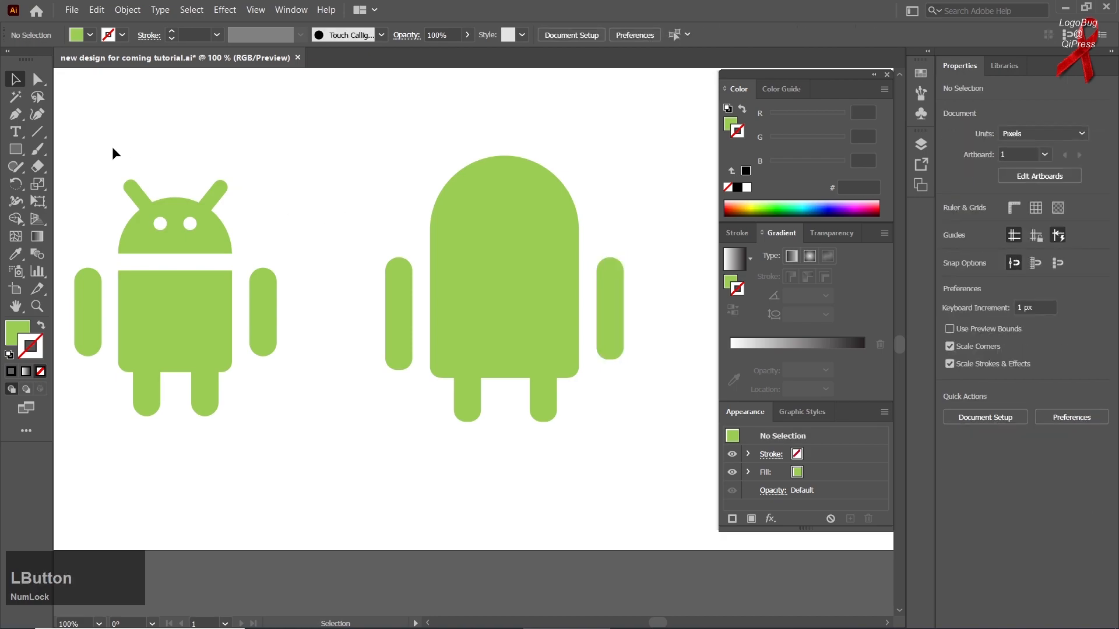
- Draw a rectangle about 269 × 35 px across the body where the domed head meets the torso
right_click(16, 149)
left_click(45, 150)
left_click(44, 152)
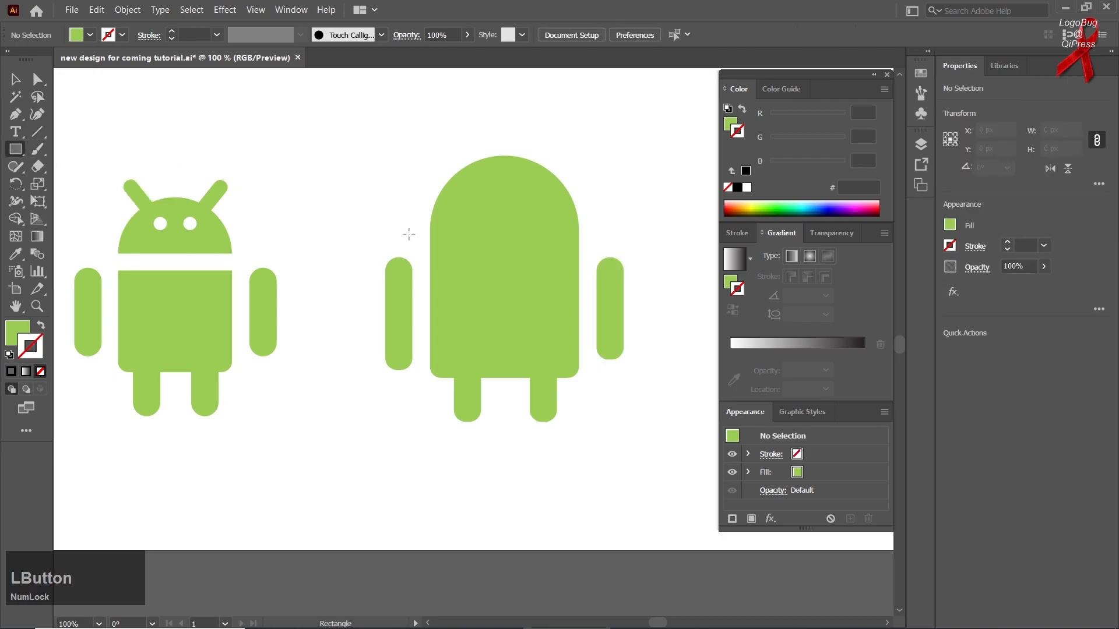
left_click_drag(417, 230, 593, 253)
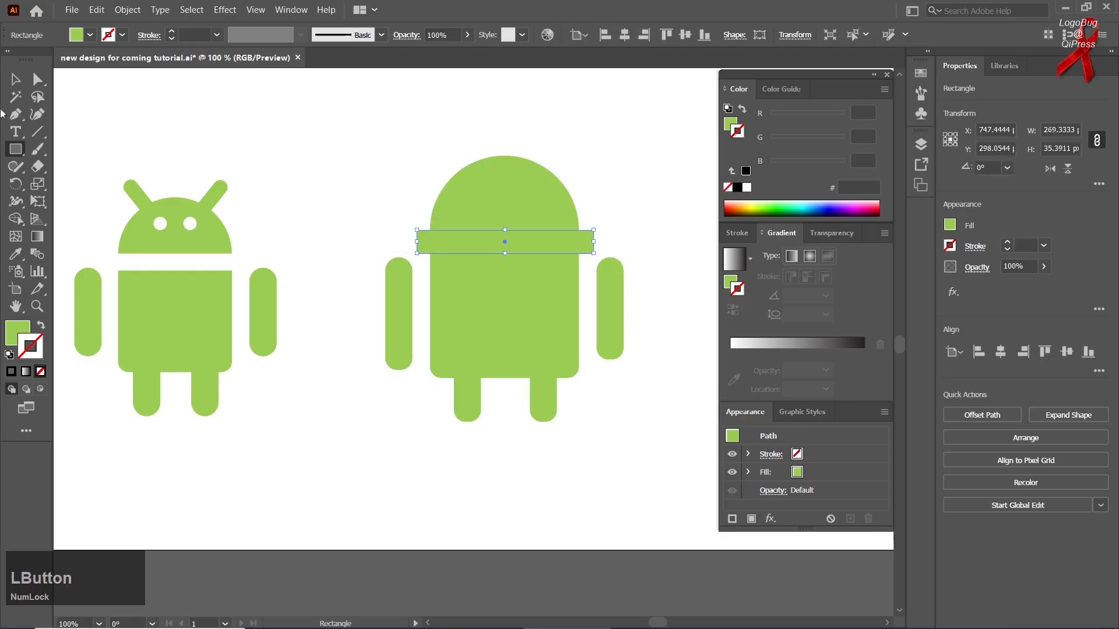
- Subtract the rectangle from the body shape to separate the head from the torso
left_click(10, 85)
left_click(478, 192, "shift")
left_click(518, 349, "shift")
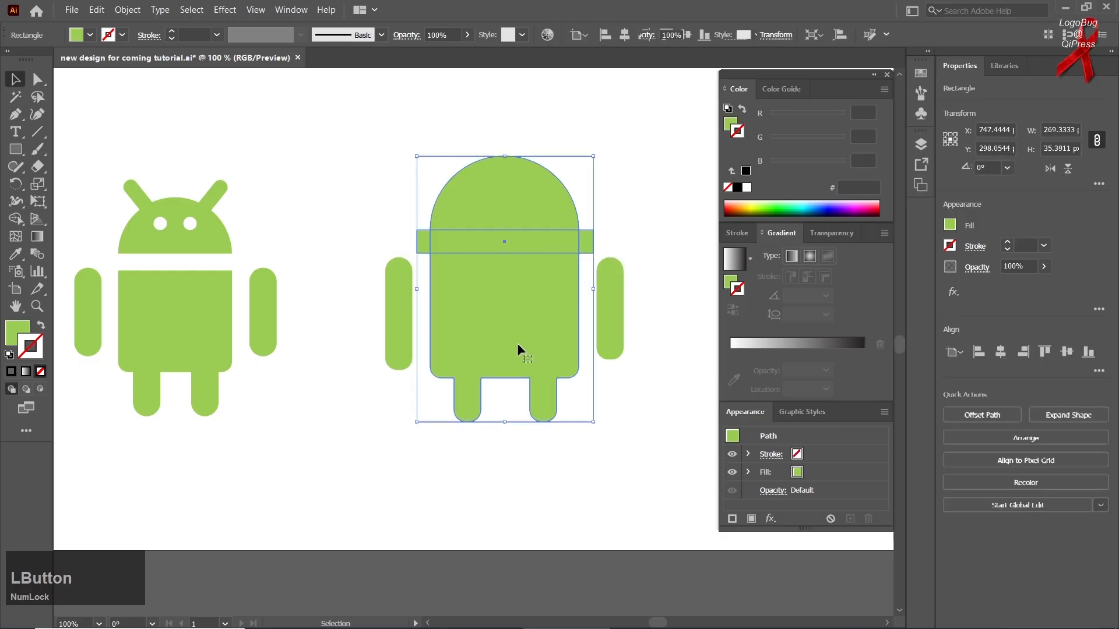
left_click(975, 414)
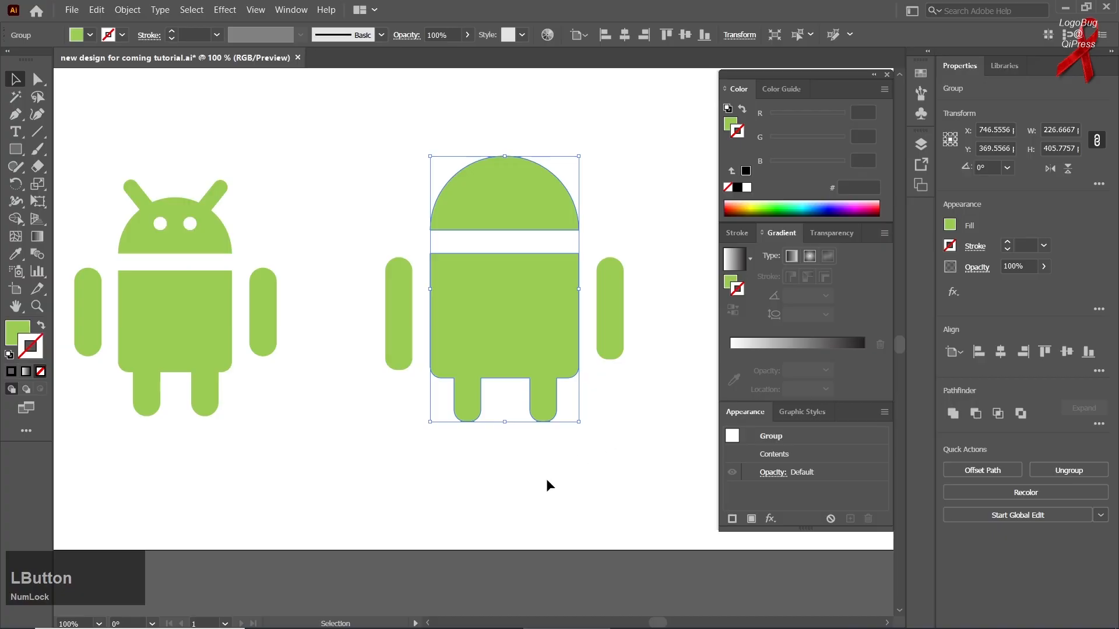
left_click(530, 482)
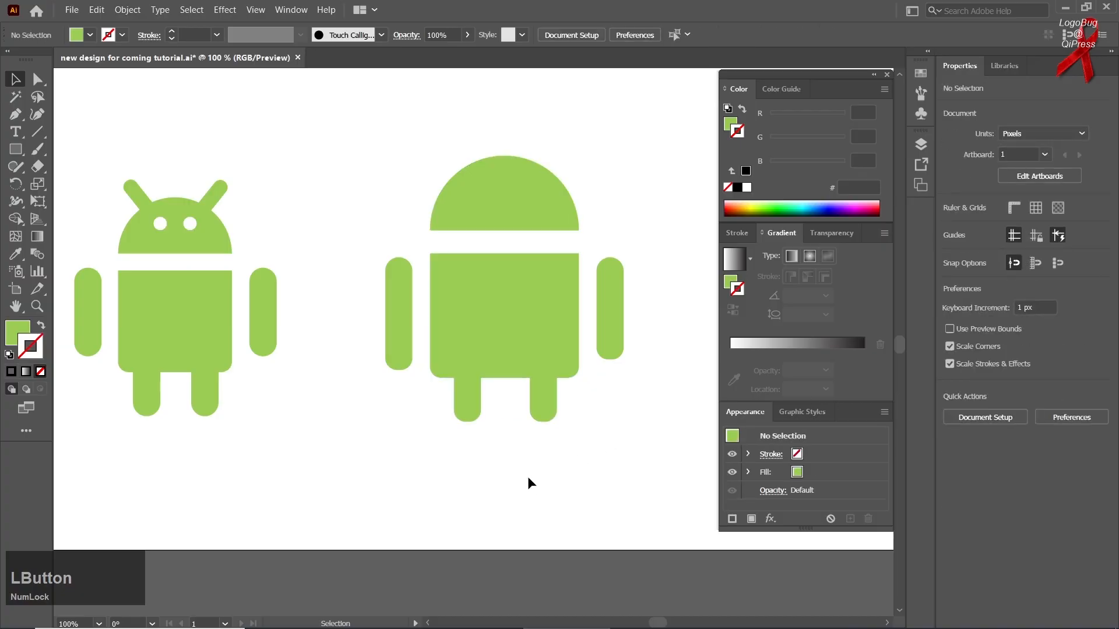
left_click(388, 328)
left_click(611, 330, "shift")
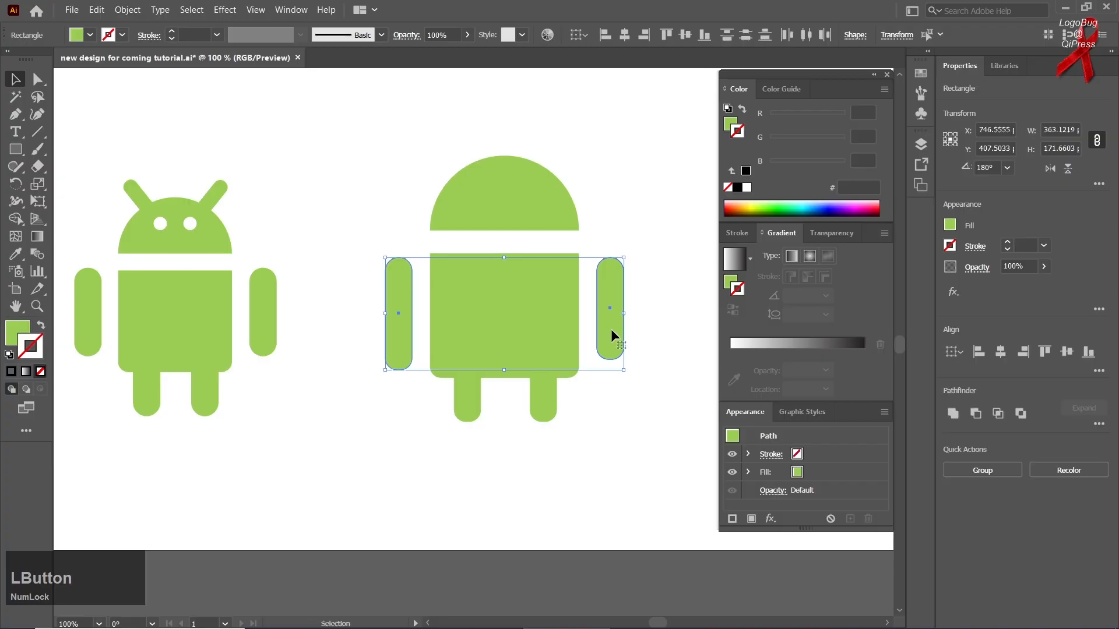
left_click(444, 106)
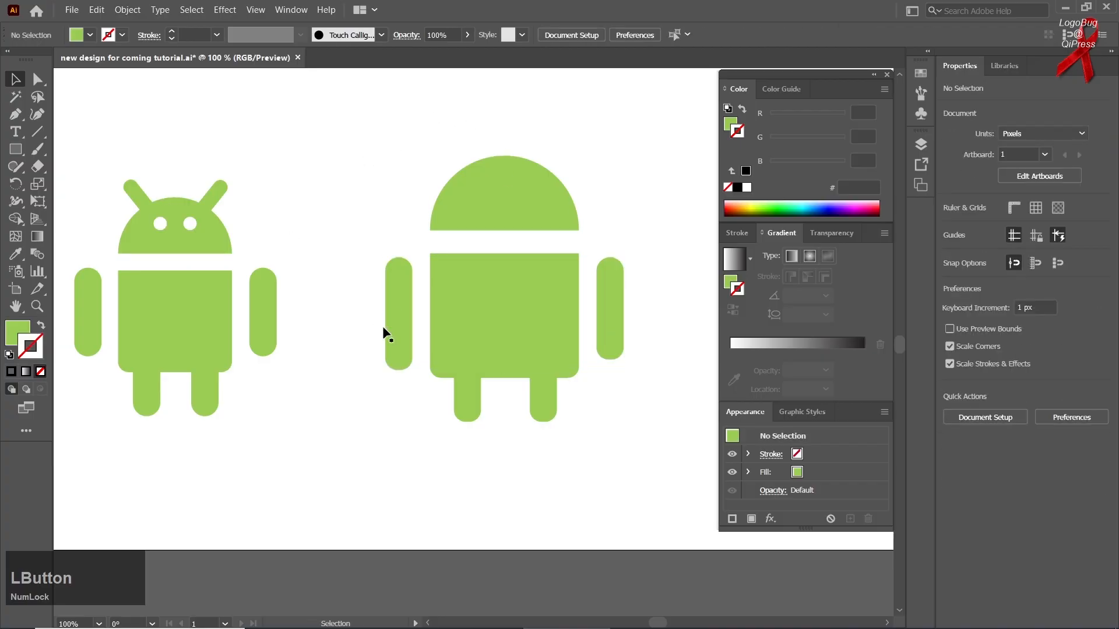
left_click_drag(390, 321, 415, 212)
key("ctrl+z")
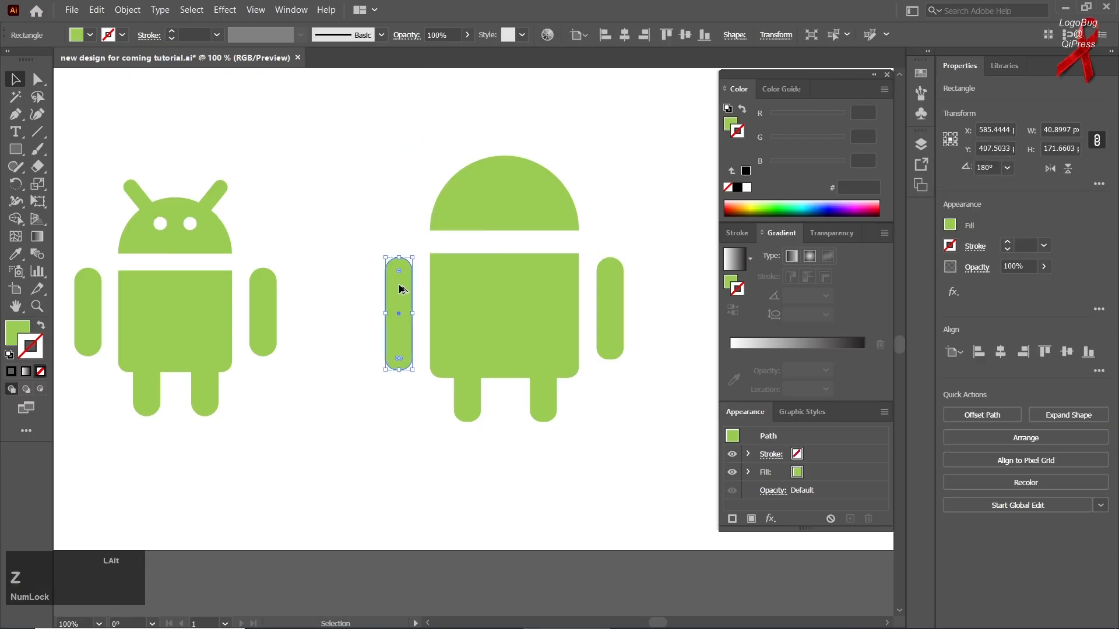
- Make an antenna from a copy of the left arm, rotated 45° and reduced to about 65 × 65 px overall, at the head's upper-left edge
left_click_drag(399, 290, 399, 162, "alt+shift")
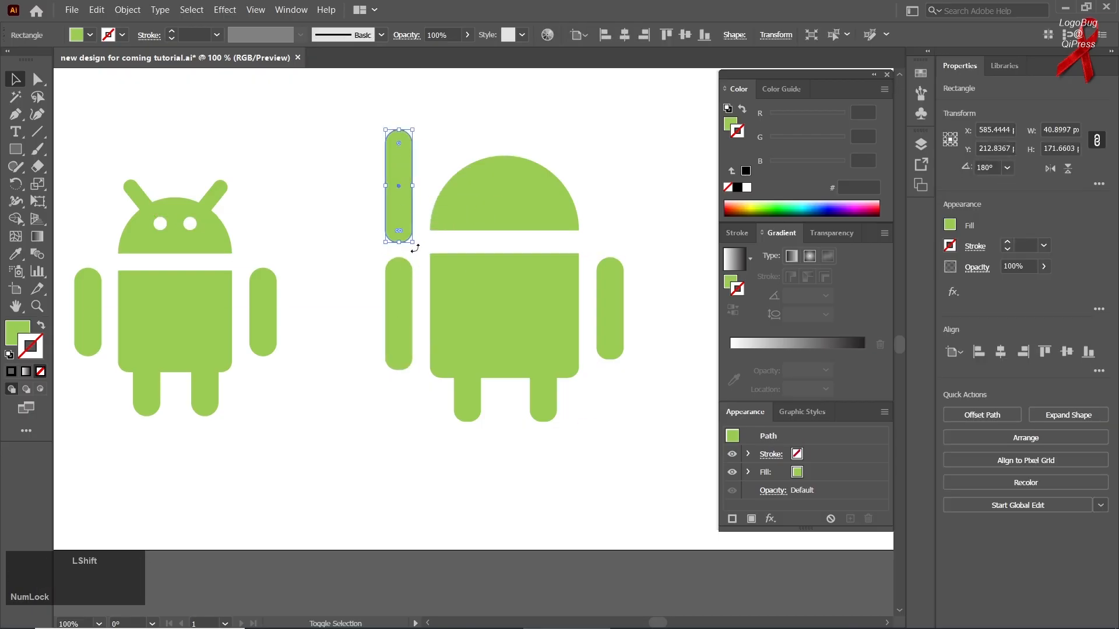
left_click_drag(414, 249, 428, 227)
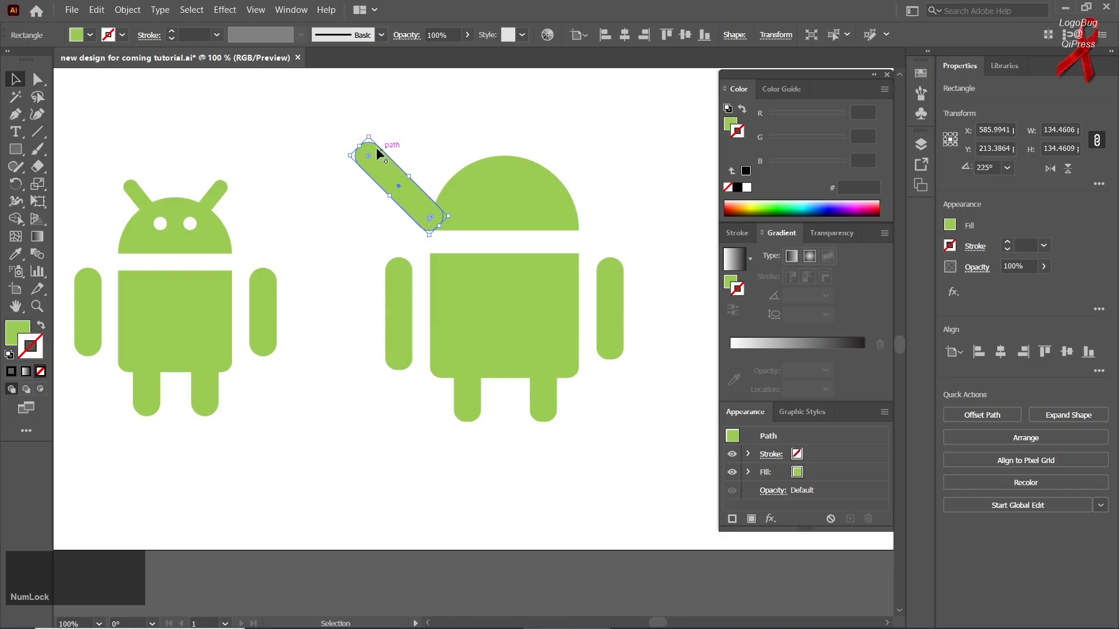
left_click_drag(361, 145, 435, 155)
key("ctrl+z")
left_click(180, 155)
left_click(412, 150)
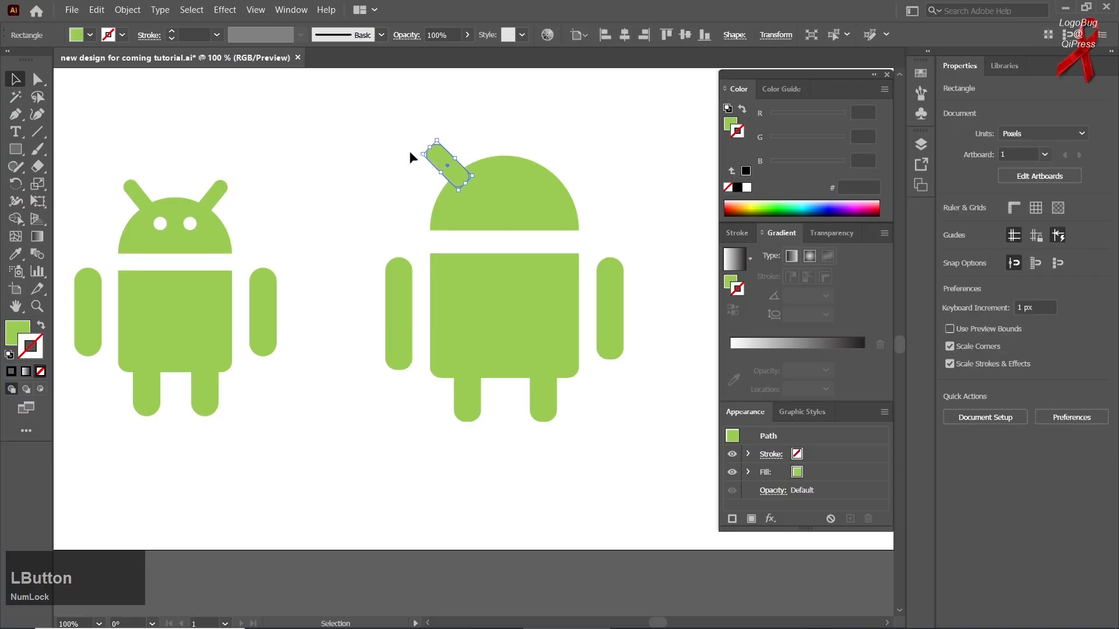
- Create a reflected copy of the antenna that slants the opposite way
right_click(440, 158)
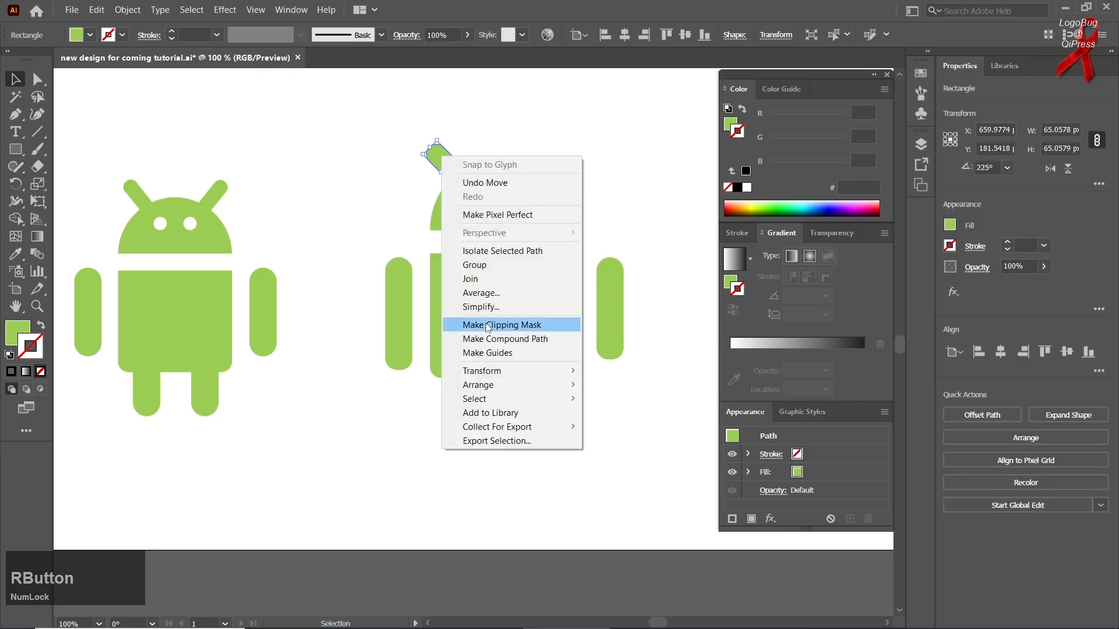
mouse_move(542, 377)
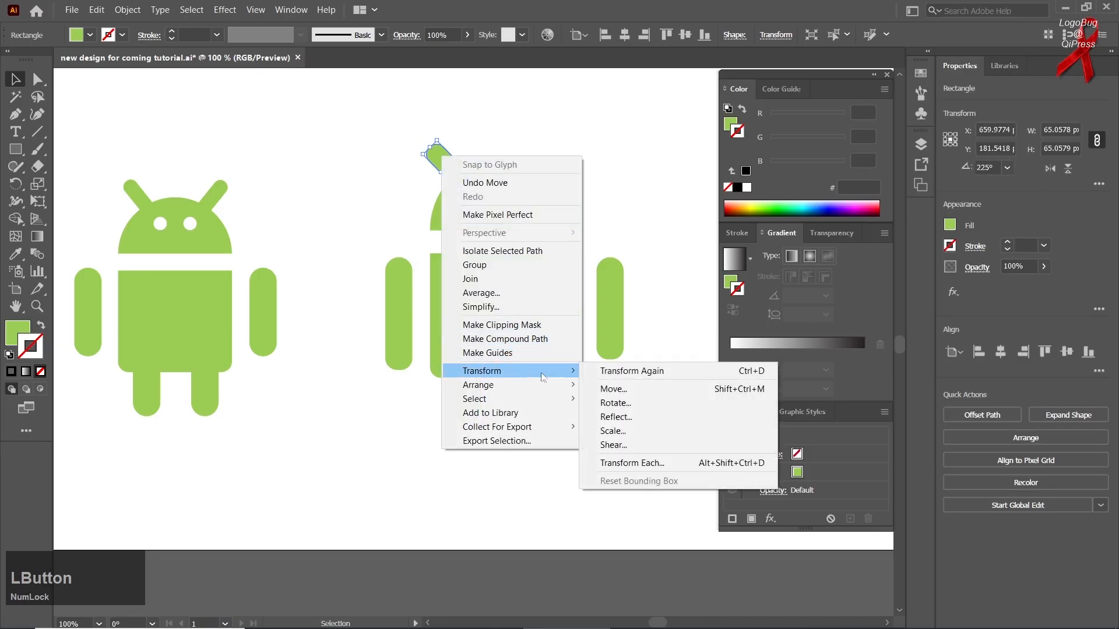
left_click(616, 418)
left_click(694, 338)
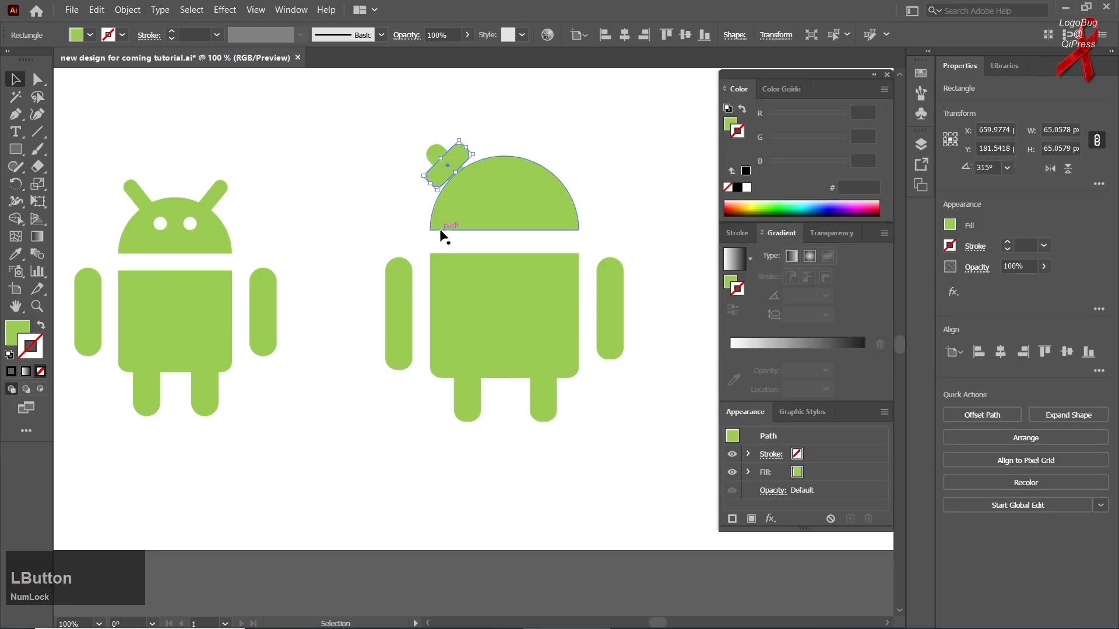
- Move the reflected antenna straight across to the head's upper-right edge, opposite the first antenna
left_click_drag(440, 171, 549, 170)
left_click_drag(392, 124, 599, 178)
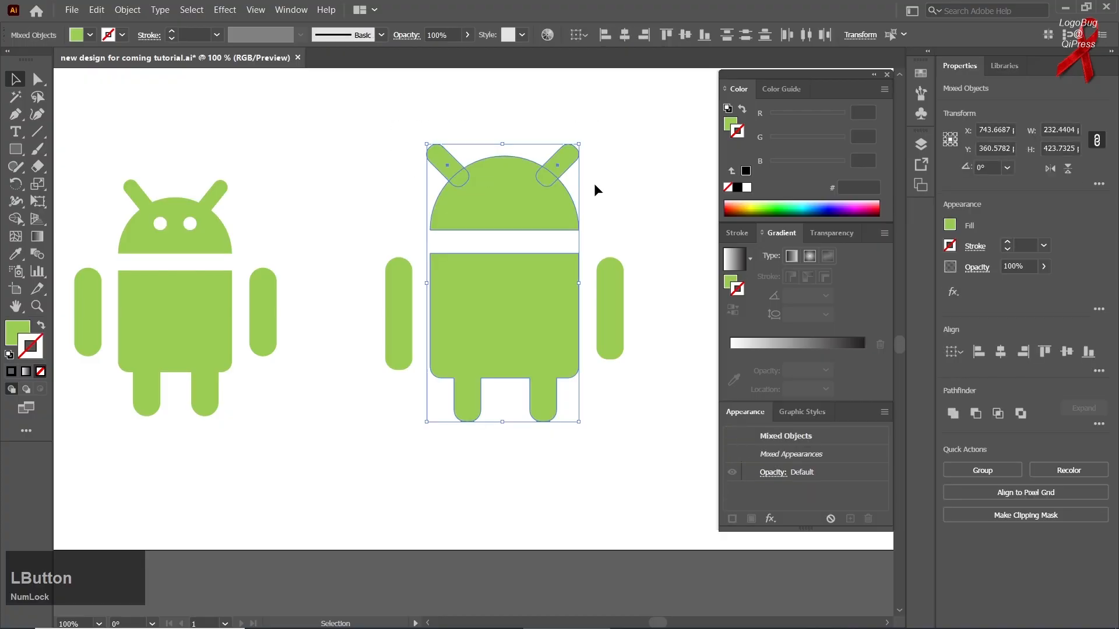
left_click(624, 185)
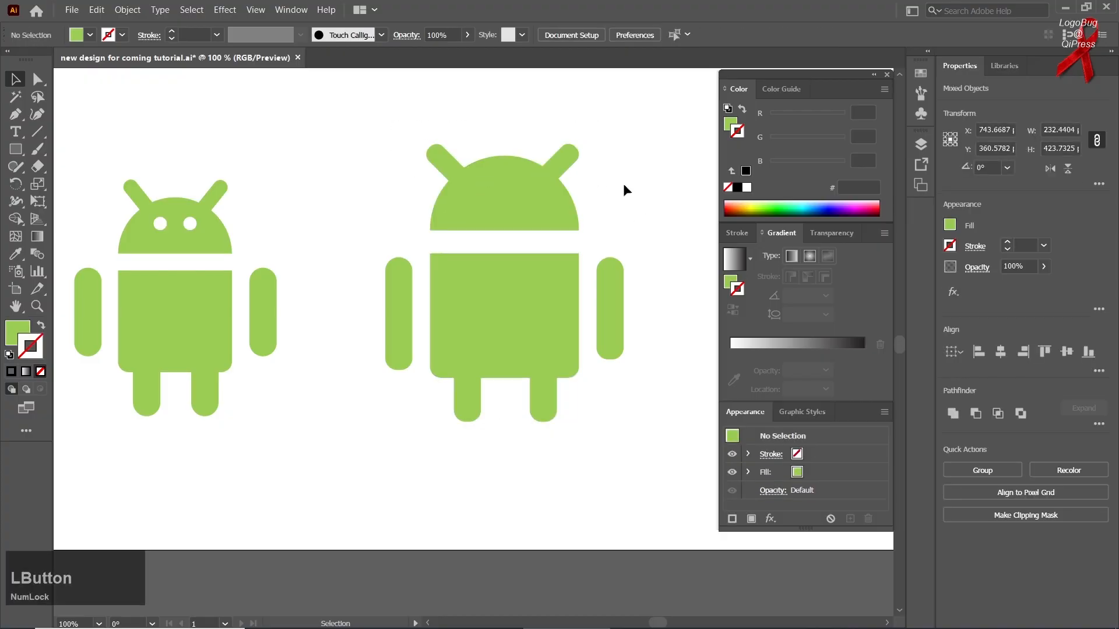
- Align both antennas vertically with each other and nudge the pair 5 px right and 1 px down
left_click(574, 155)
left_click(445, 156, "shift")
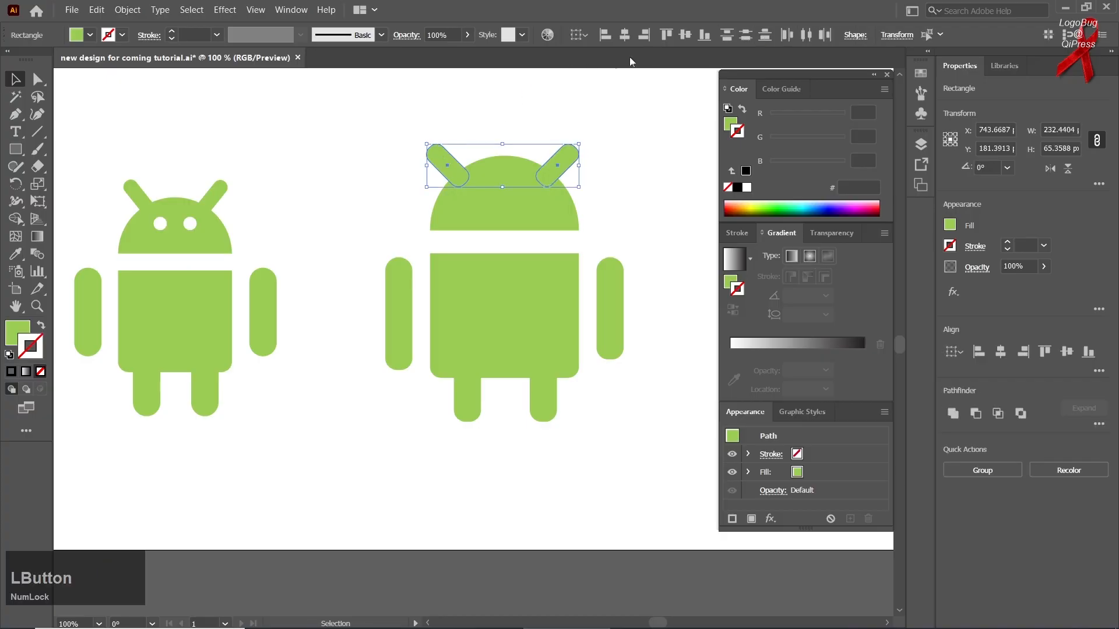
left_click(684, 36)
key("Right")
key("Right")
key("Right")
key("Right")
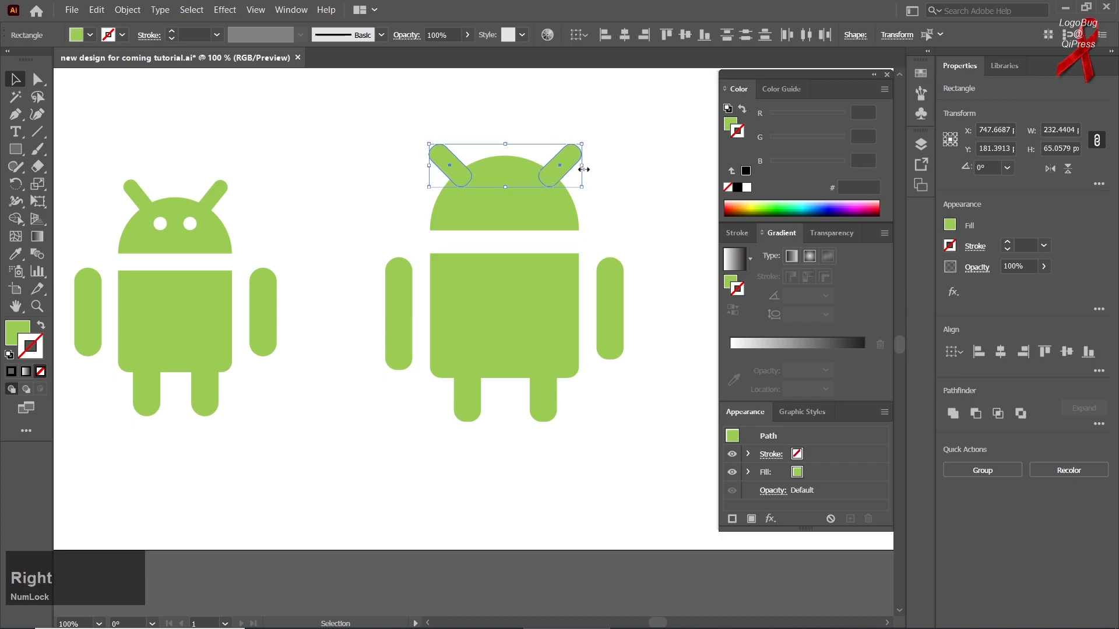
key("Down")
key("Right")
- Unite the two antennas with the head and body shape
left_click_drag(571, 116, 448, 196)
left_click(953, 414)
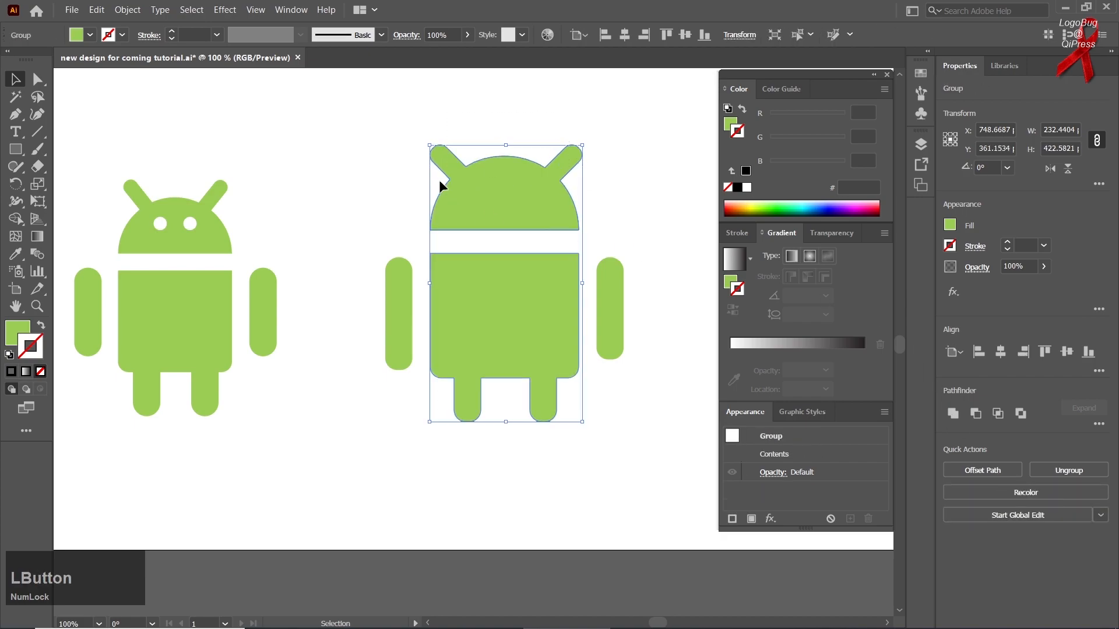
left_click(241, 150)
- Draw an eye circle about 36 px wide on the head's left half and place a copy about 81 px to its right
right_click(16, 149)
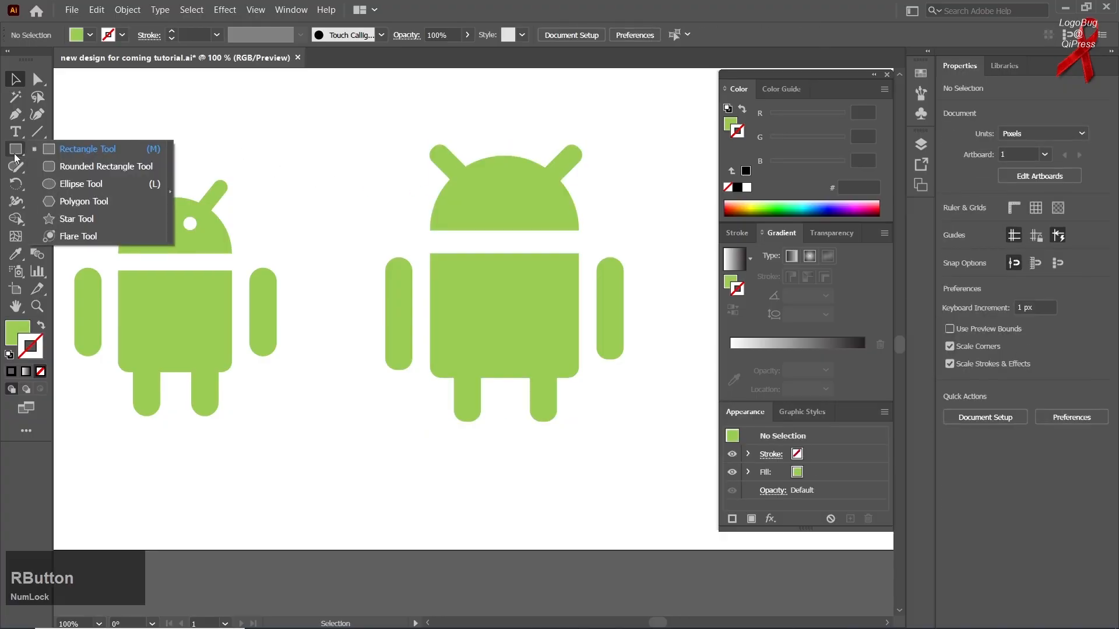
left_click(87, 185)
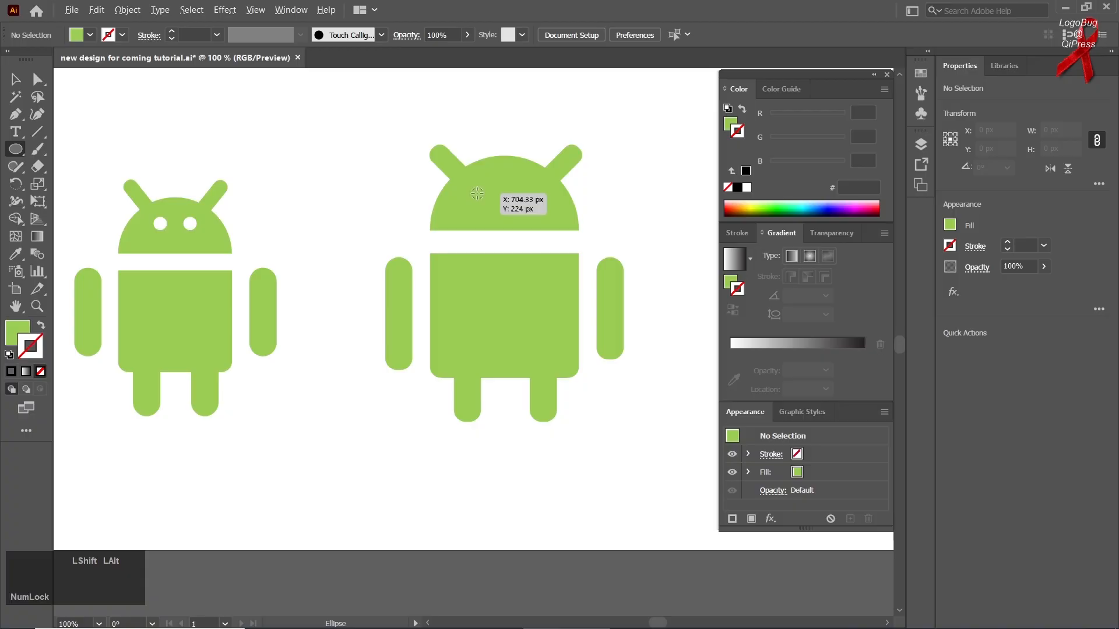
left_click_drag(477, 193, 488, 204)
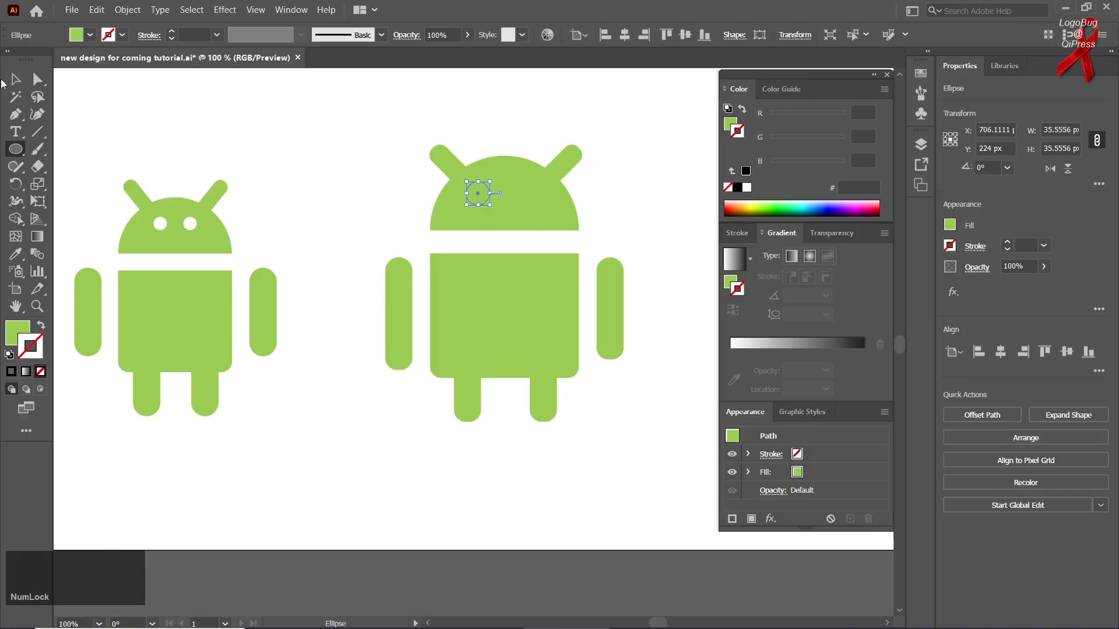
left_click(15, 79)
left_click(342, 152)
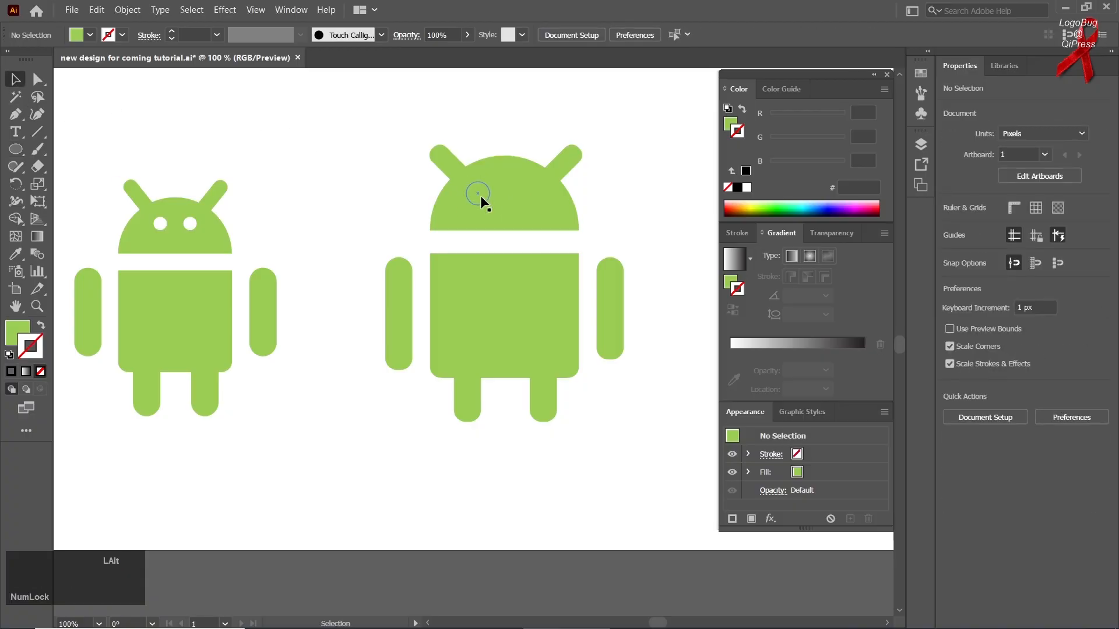
left_click_drag(480, 194, 534, 195)
- Try to subtract both eye circles from the grouped head and body
left_click_drag(533, 120, 442, 213)
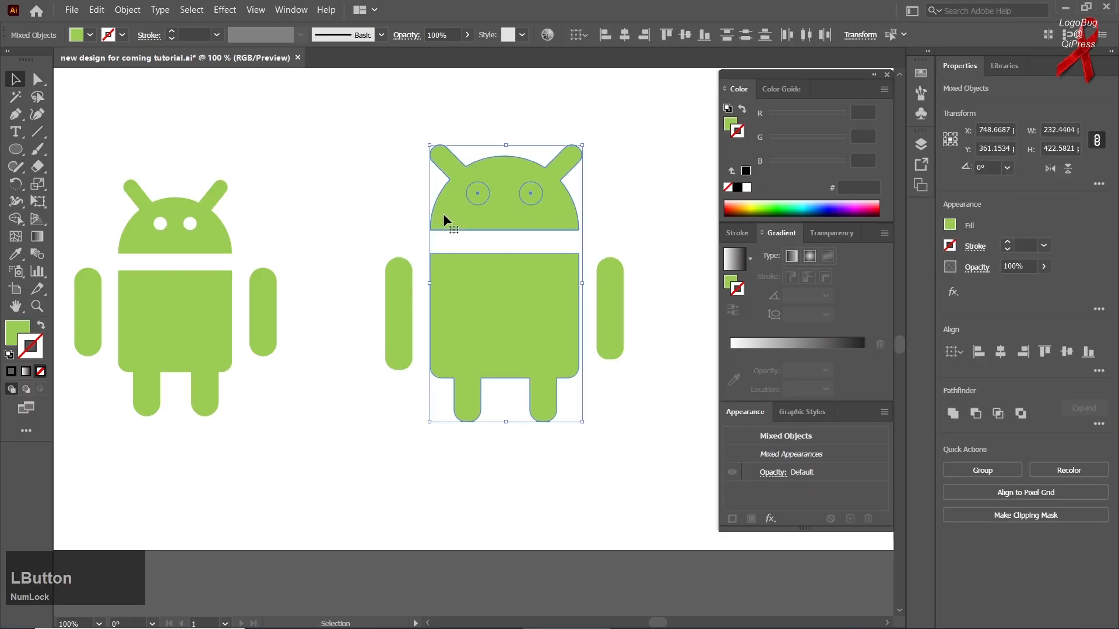
left_click(972, 415)
key("ctrl+z")
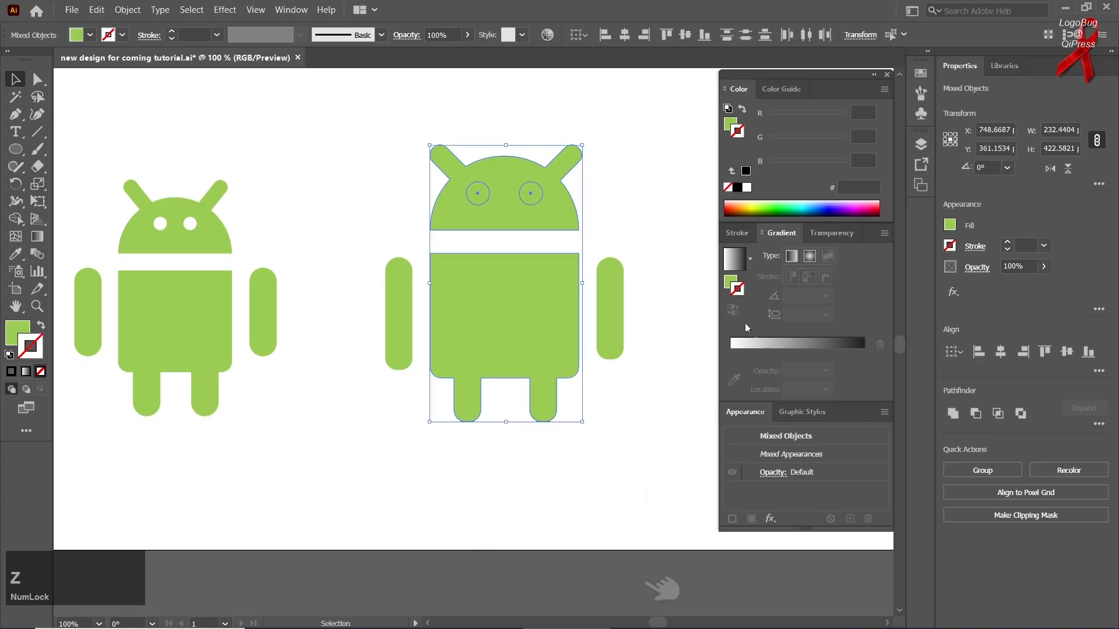
- Ungroup the head from the torso so each is a separate shape
left_click(636, 183)
left_click_drag(610, 136, 402, 212)
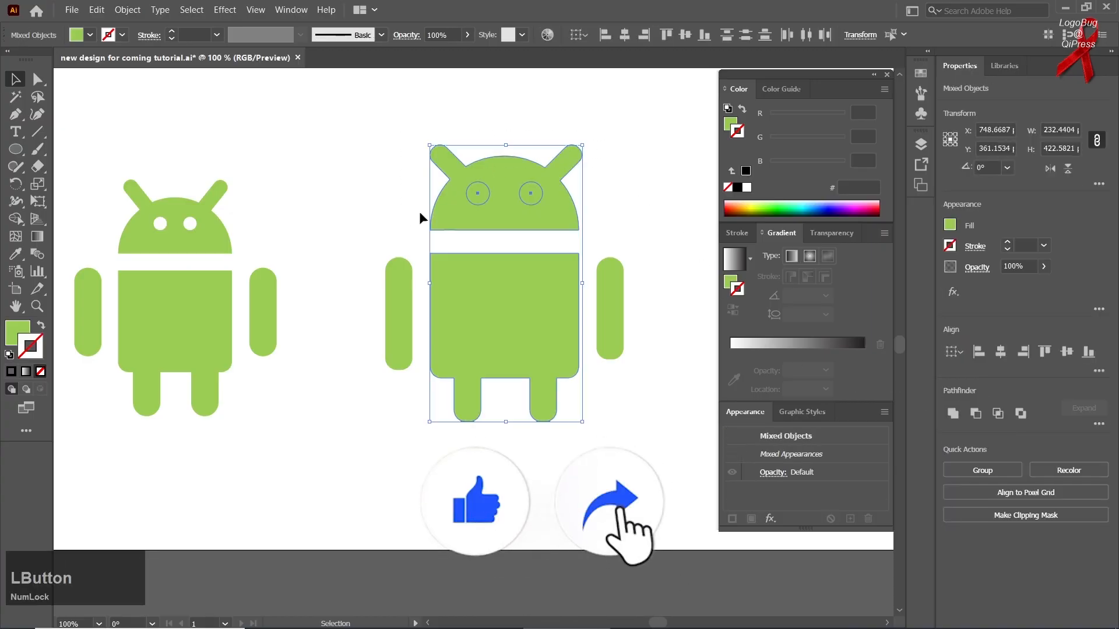
right_click(481, 292)
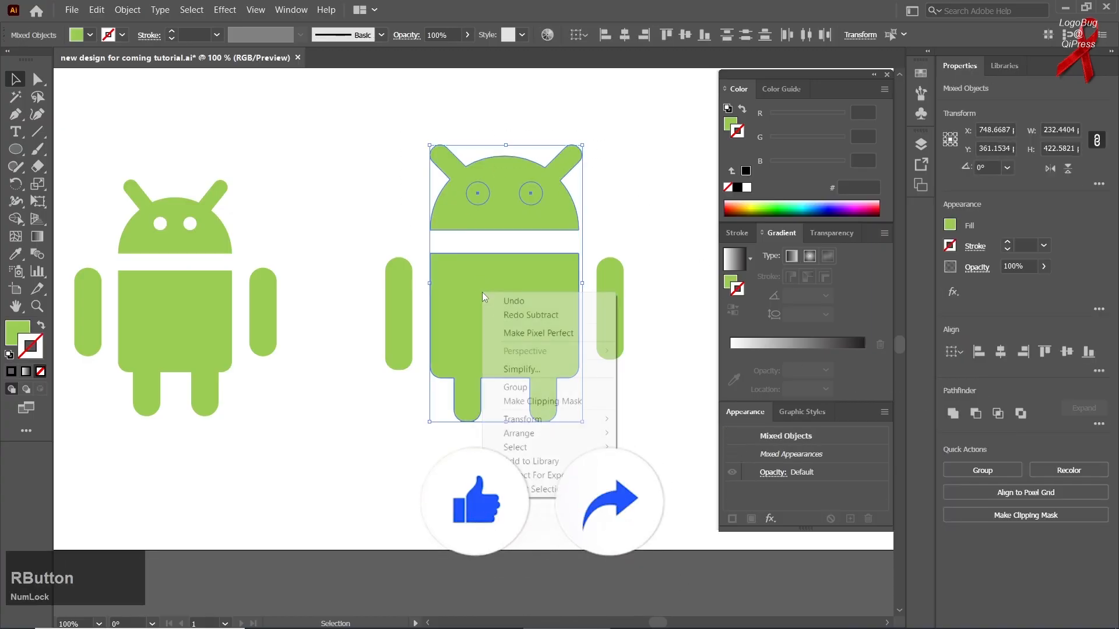
left_click(398, 447)
right_click(477, 355)
left_click(387, 245)
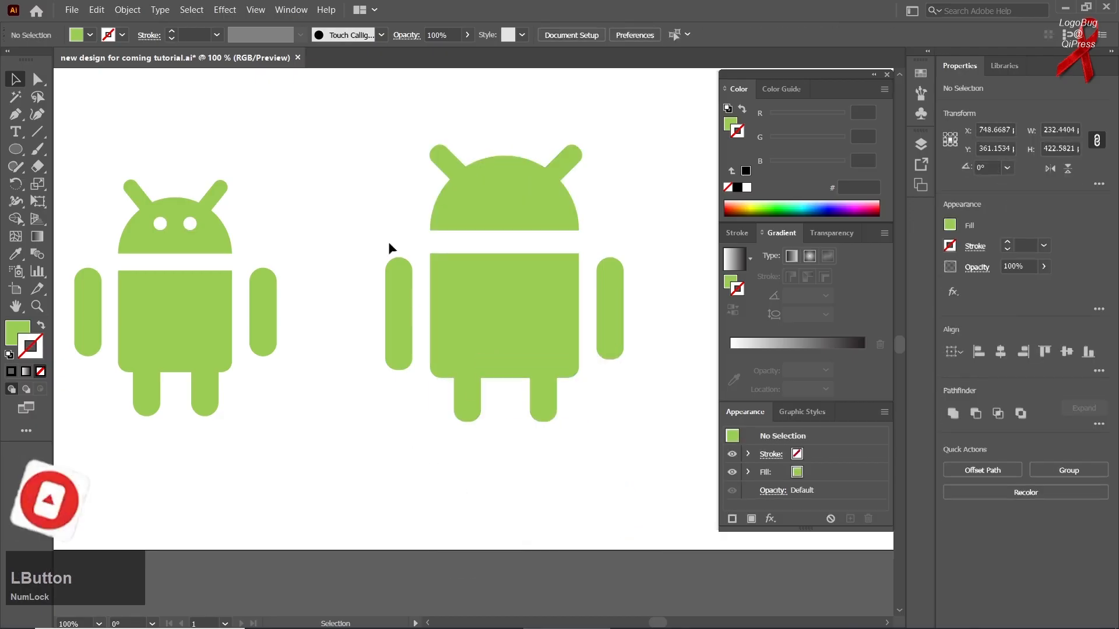
- Try to subtract the full-size eye circles from the head, and undo the cut
left_click_drag(362, 135, 600, 213)
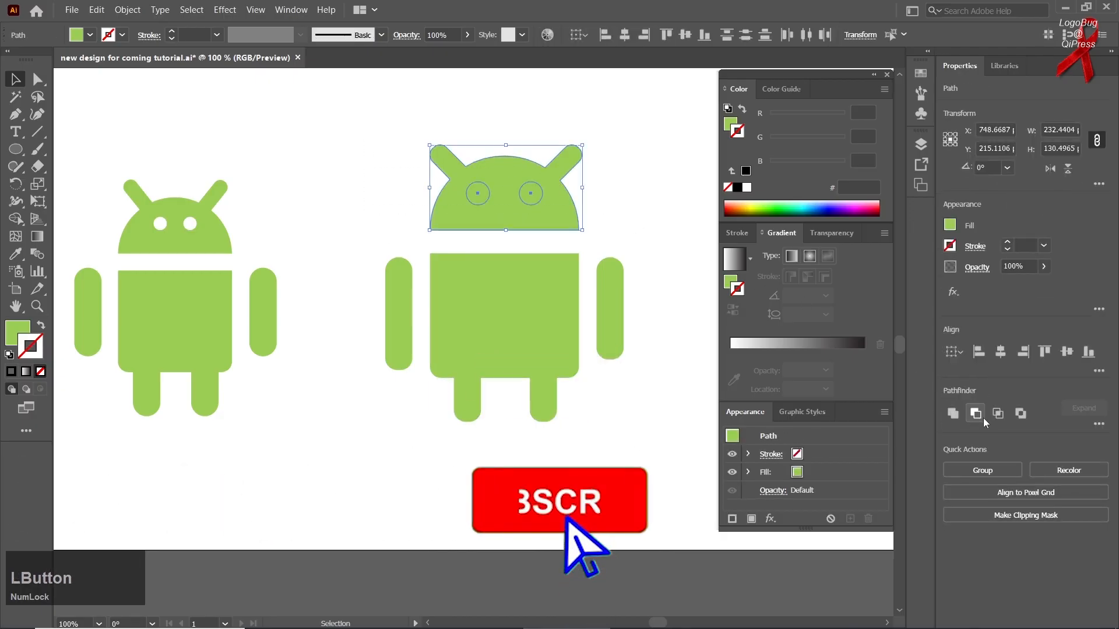
left_click(983, 414)
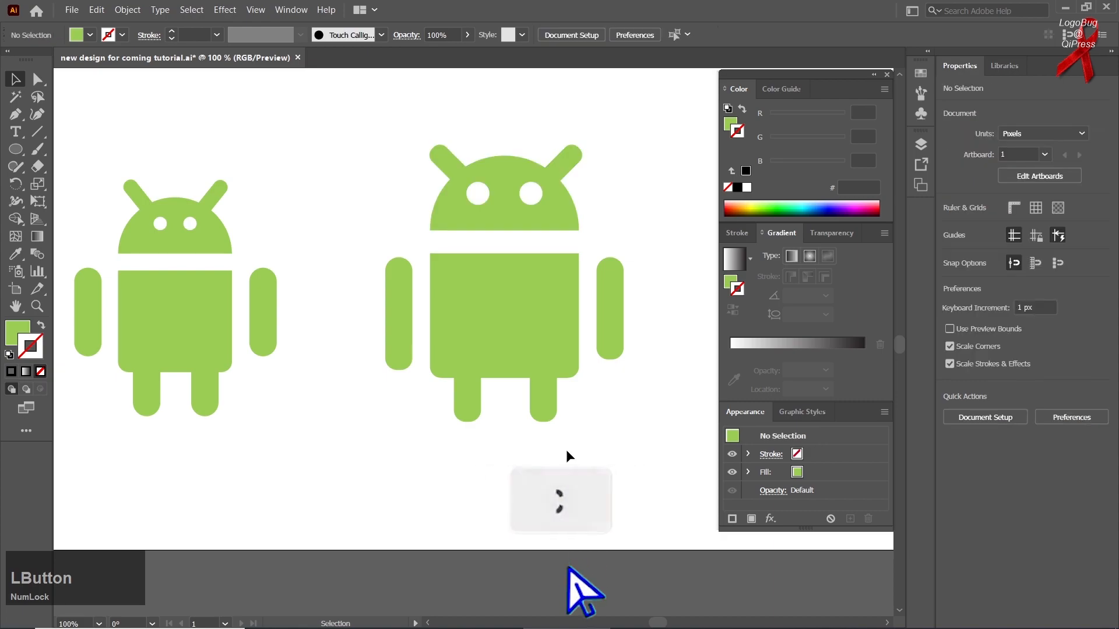
key("ctrl+z")
- Scale both eye circles down together about their center, to about 30 px each and 99 px across the pair
left_click(512, 93)
left_click(535, 194)
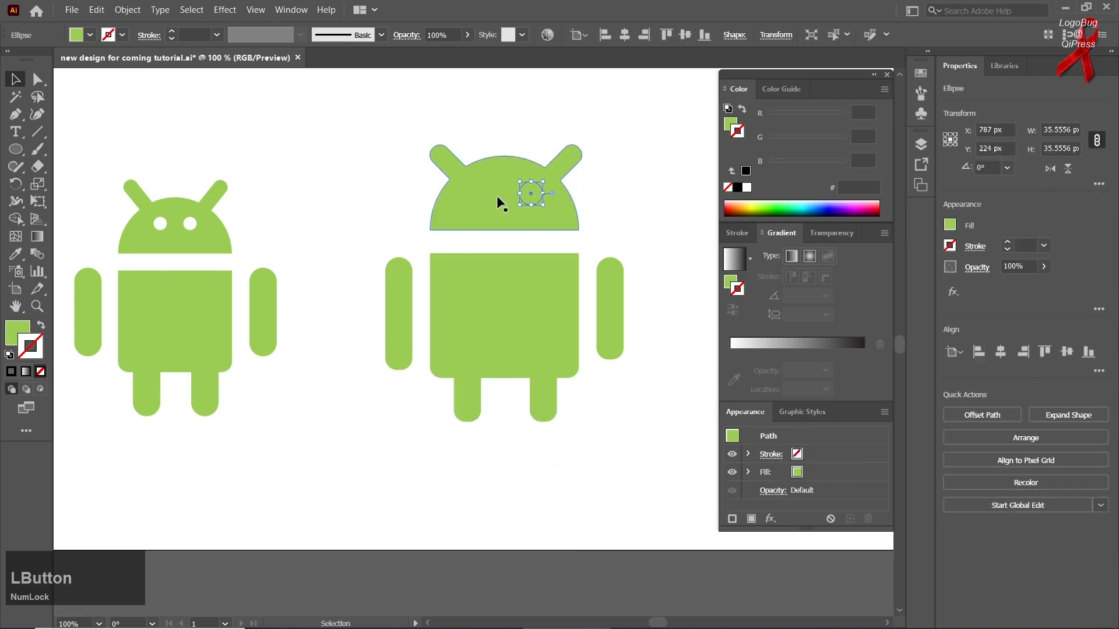
left_click(486, 196, "shift")
left_click_drag(544, 204, 538, 207)
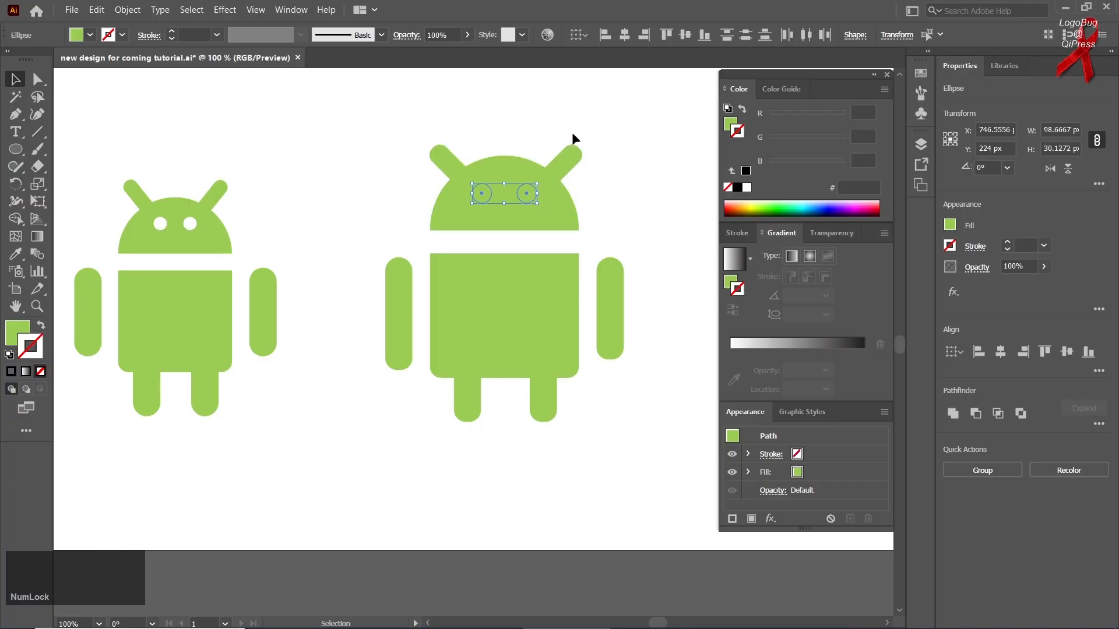
- Subtract the reduced eye circles from the head shape to cut out the eyes
left_click_drag(579, 124, 453, 214)
left_click(976, 414)
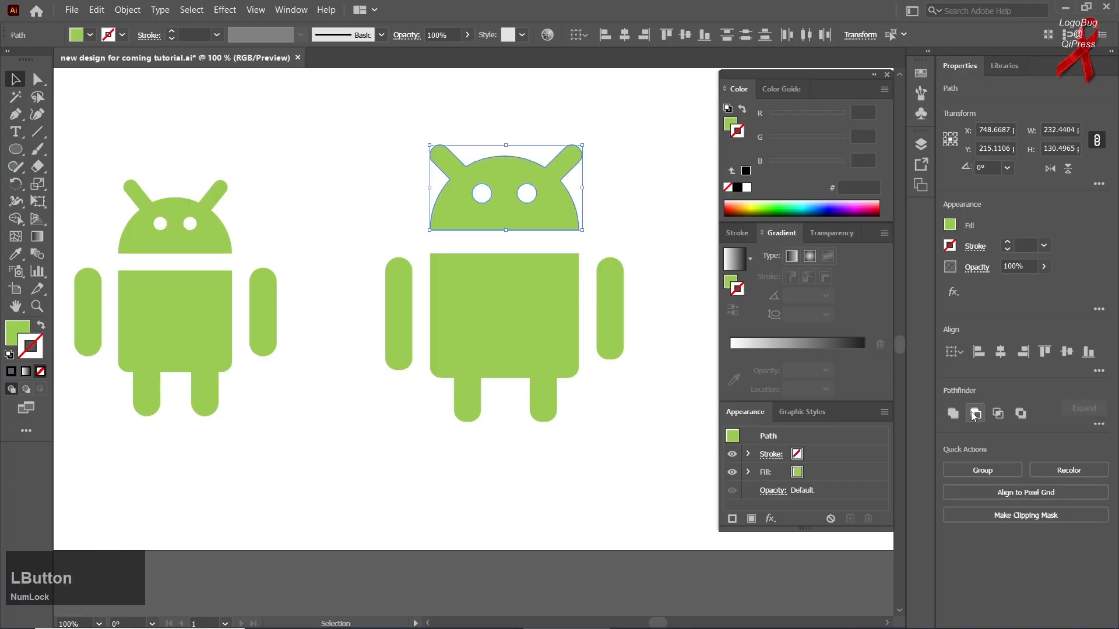
left_click(657, 470)
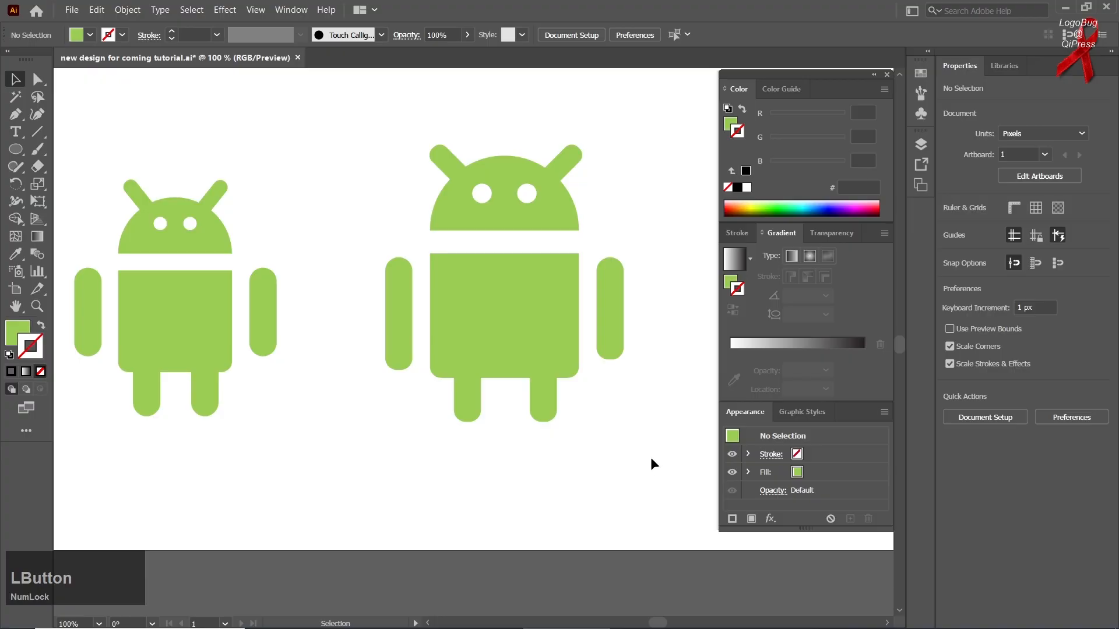
- Fill both arms and the torso with a linear gradient from R 200, G 184, B 83 to the logo's green
left_click_drag(640, 133, 375, 414)
left_click(363, 433)
left_click(610, 308)
left_click(397, 303, "shift")
left_click(486, 312, "shift")
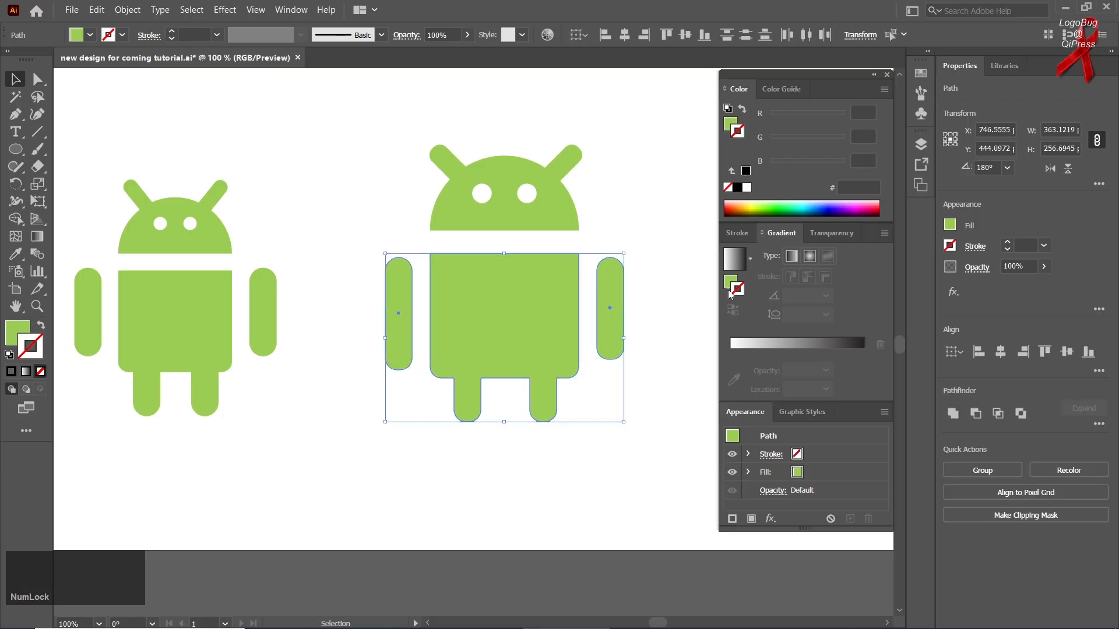
left_click_drag(730, 282, 851, 392)
mouse_move(738, 361)
left_mouse_down()
mouse_move(752, 385)
mouse_move(718, 357)
left_mouse_up()
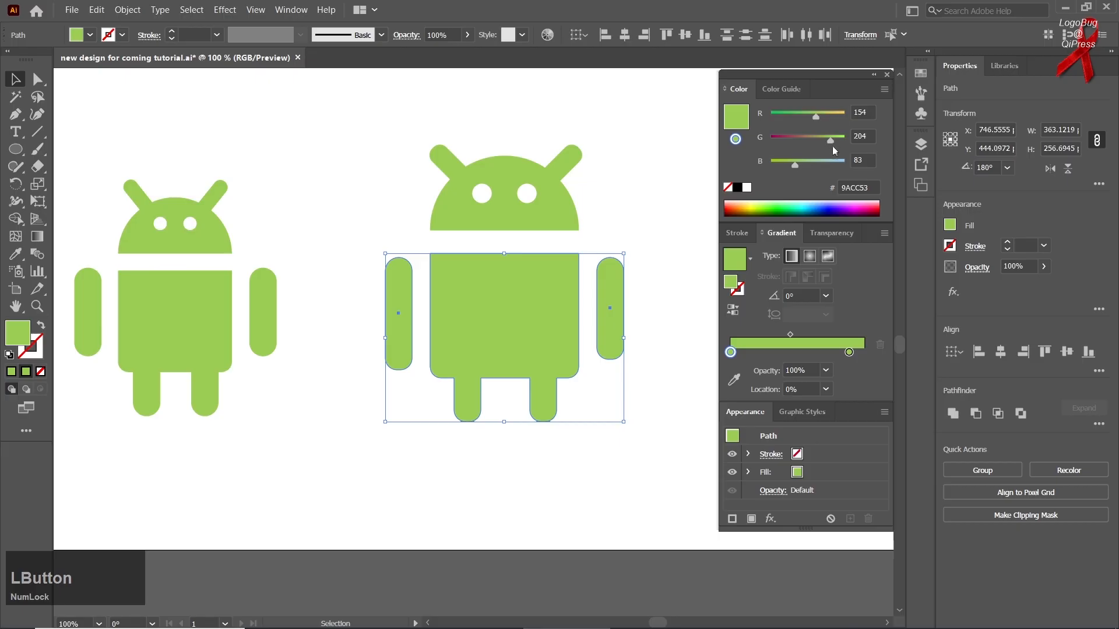
left_click_drag(830, 142, 829, 114)
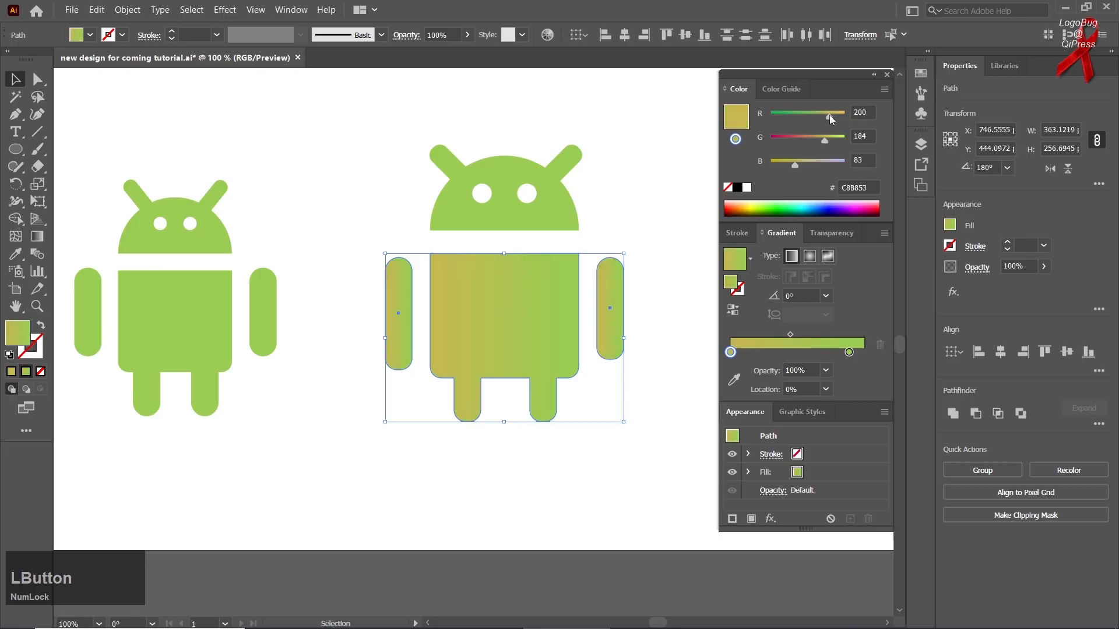
- Redirect the gradient on the arms and torso to run downward at about -84°, with the golden color at the upper end
left_click(45, 243)
left_click_drag(480, 253, 487, 314)
left_click_drag(494, 390, 495, 390)
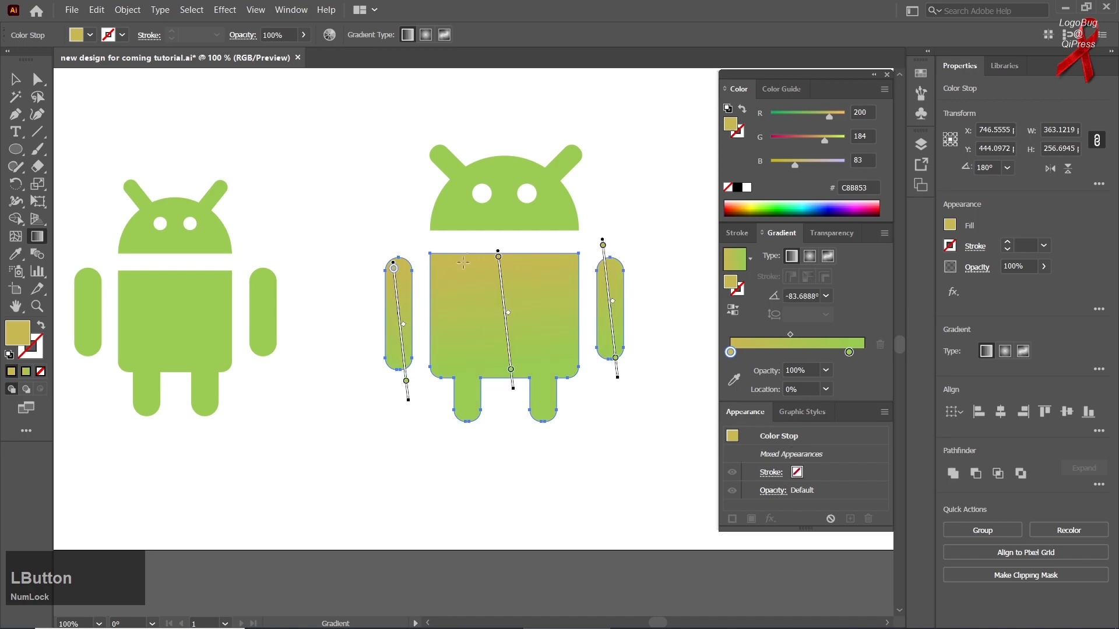
- Copy the torso's gradient fill onto the head with the Eyedropper
left_click(479, 220, "ctrl")
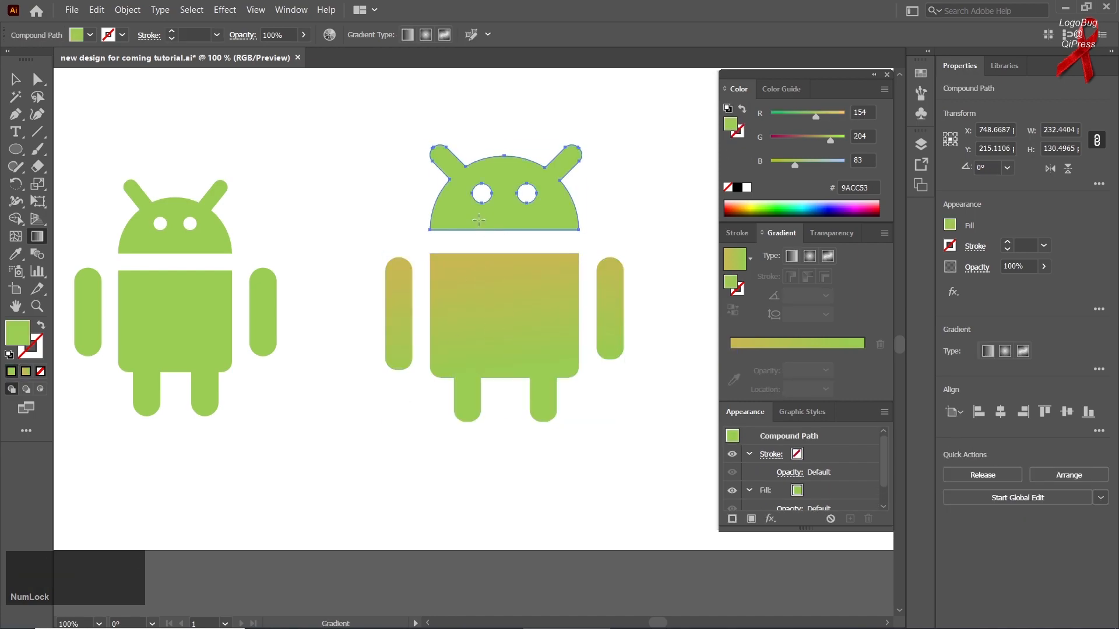
left_click(14, 254)
left_click(552, 318)
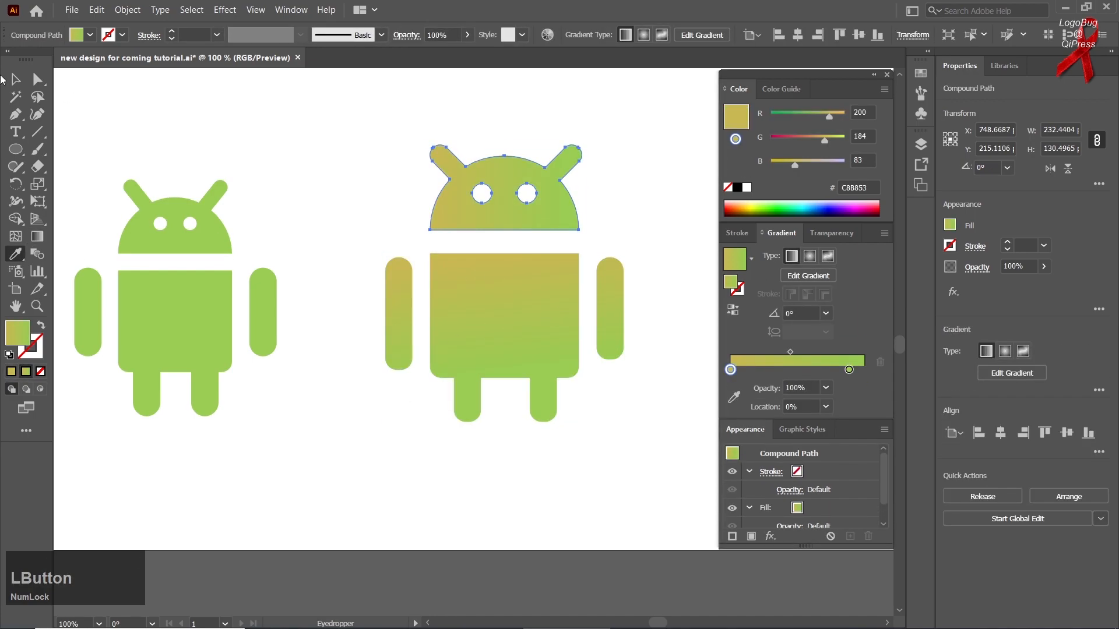
left_click(11, 79)
left_click(365, 163)
- Scale the whole gradient robot down about its upper center in repeated steps, to about 187 × 218 px
left_click_drag(372, 120, 638, 421)
key("ctrl+d")
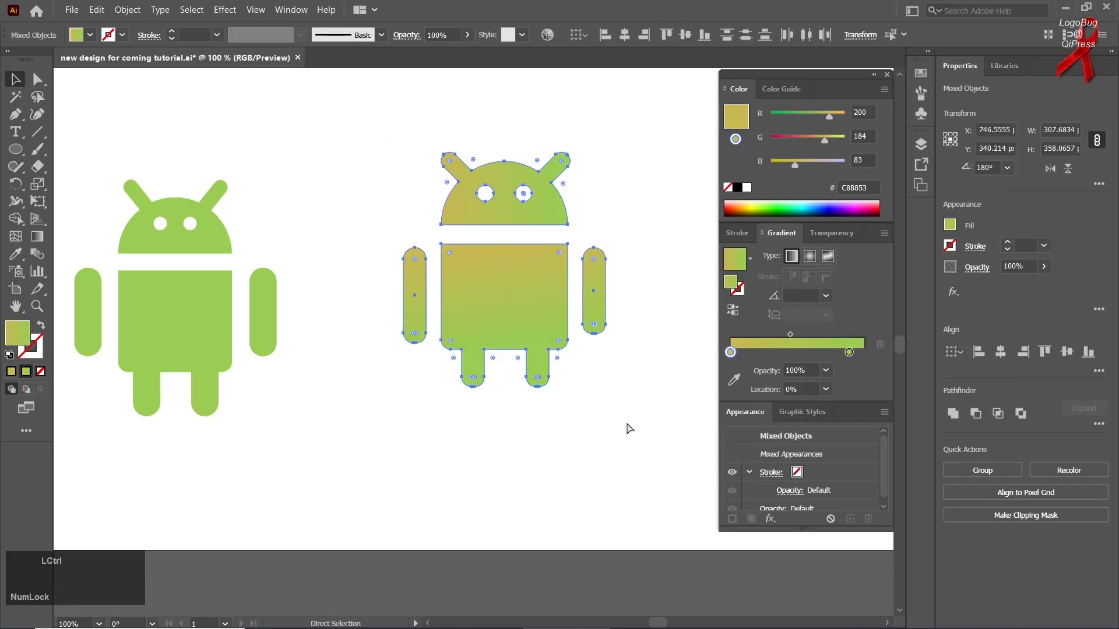
key("ctrl+d")
key("ctrl+d")
key("ctrl+d")
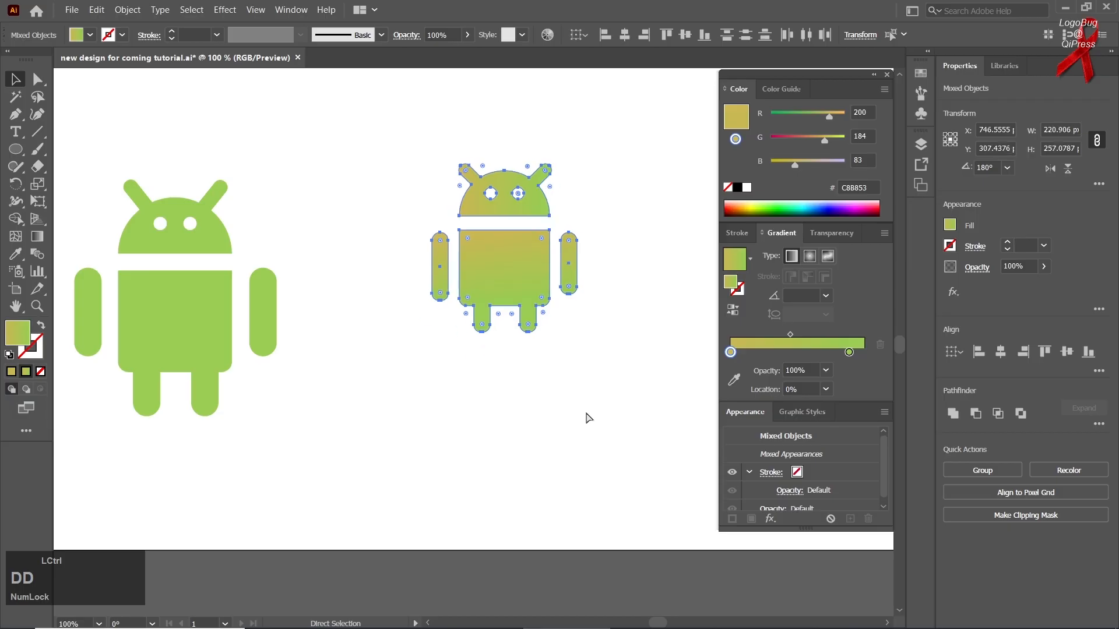
left_click(19, 82)
left_click(381, 185)
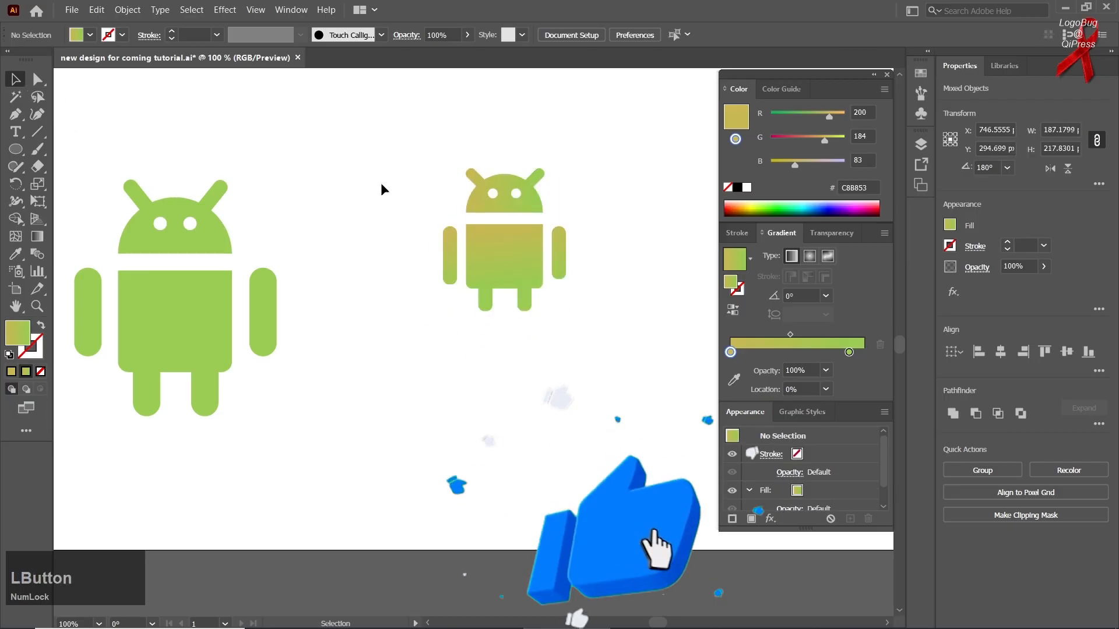
- Group the gradient robot's parts, move it down slightly and enlarge it proportionally to about 285 × 332 px
left_click_drag(399, 157, 586, 369)
left_click_drag(518, 262, 525, 307)
left_click_drag(573, 355, 605, 420)
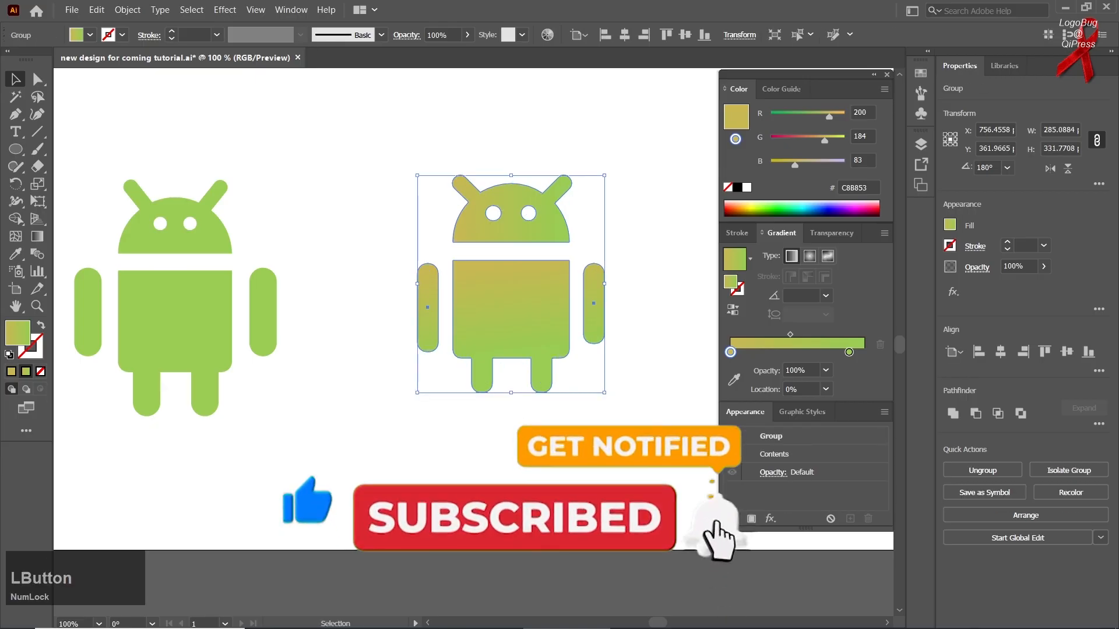
left_click(574, 459)
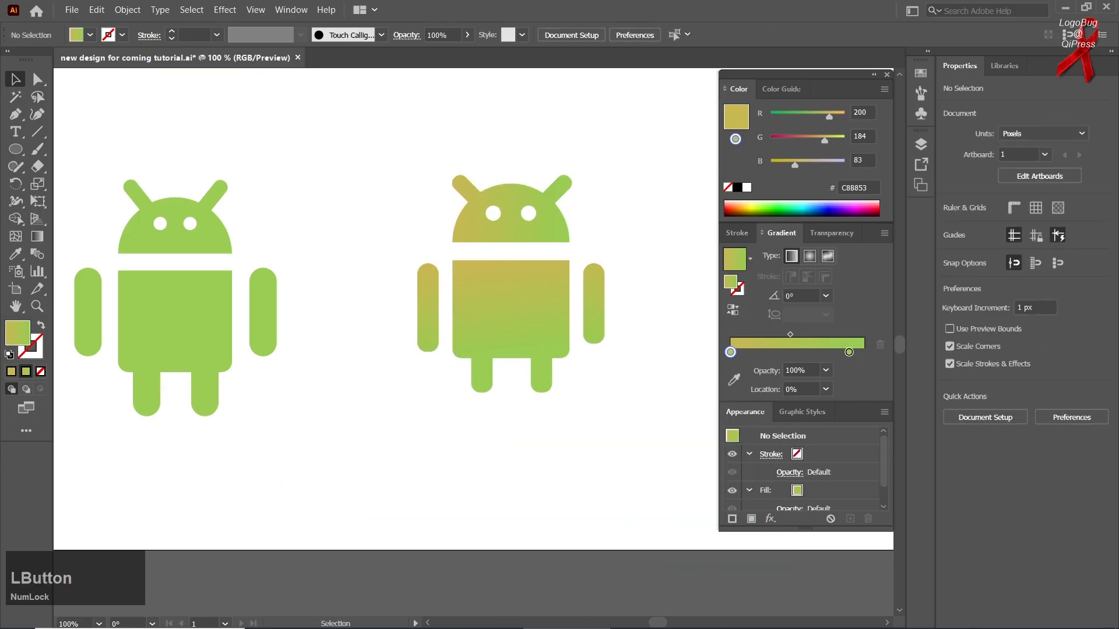